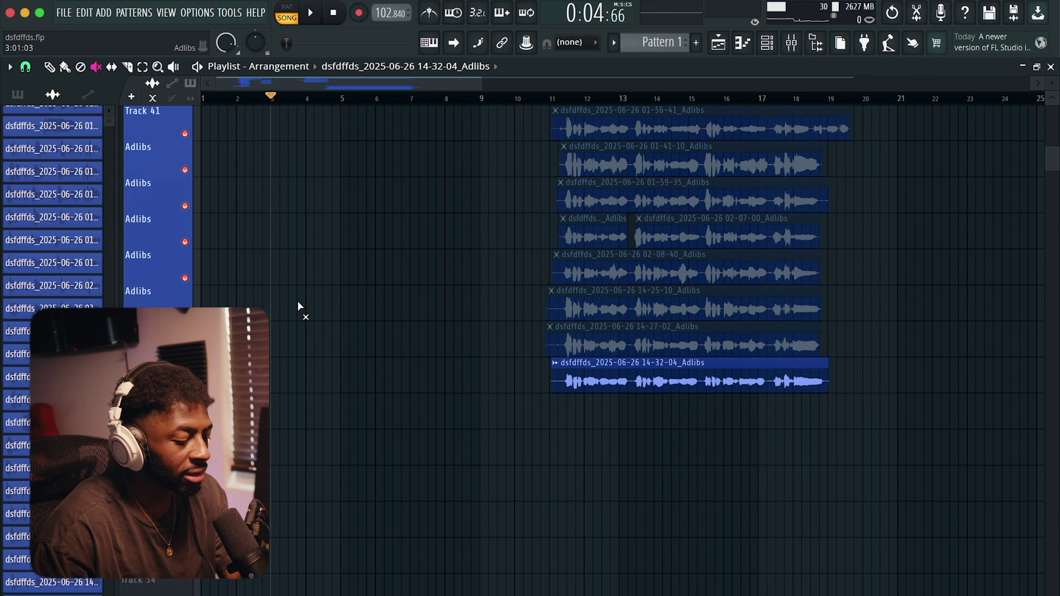
# Look through the playlist's beat stems and the muted and active takes on the Main and Adlibs tracks
pyautogui.scroll(10, 298, 302)
pyautogui.scroll(4, 297, 307)
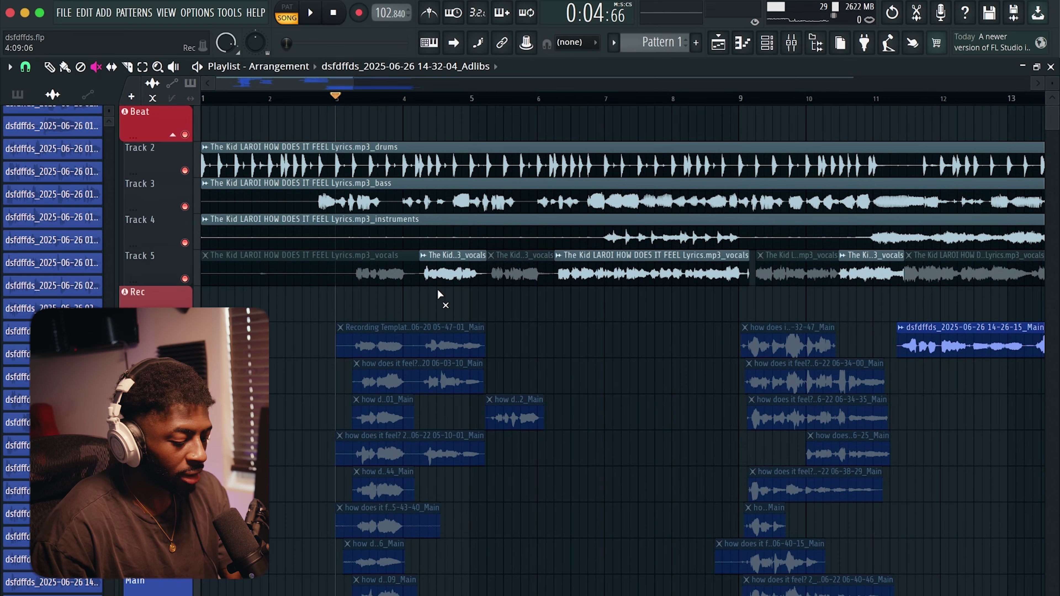
pyautogui.scroll(-5, 438, 294)
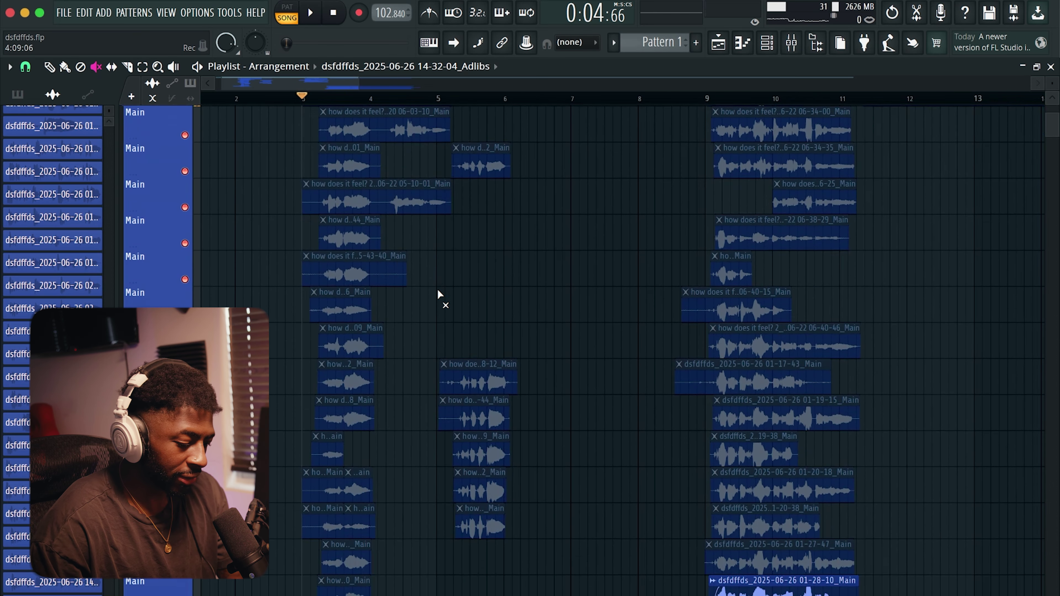
pyautogui.scroll(-10, 436, 287)
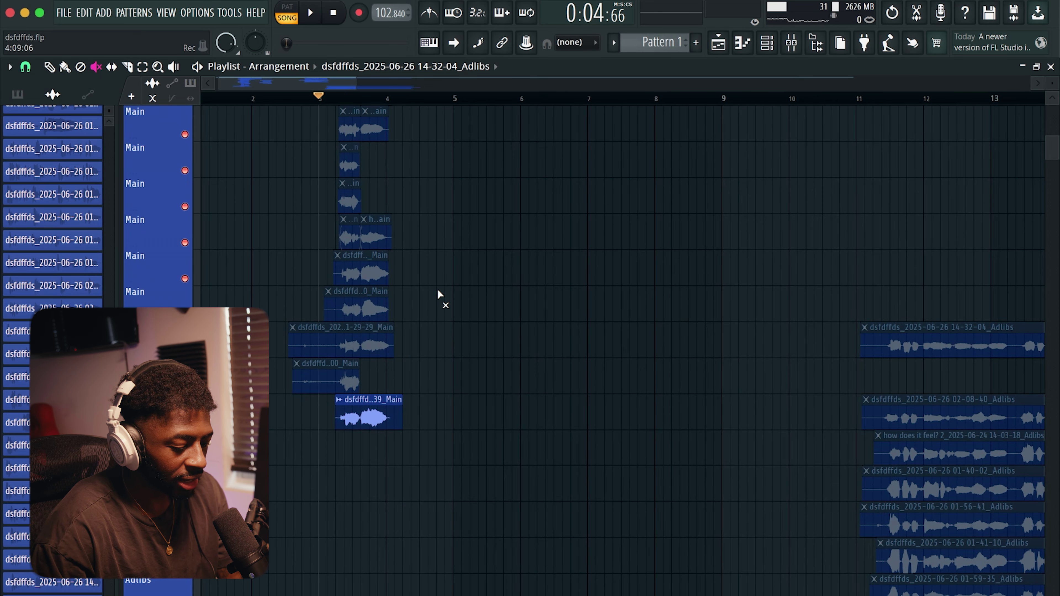
pyautogui.scroll(1, 437, 290)
pyautogui.scroll(-5, 437, 290)
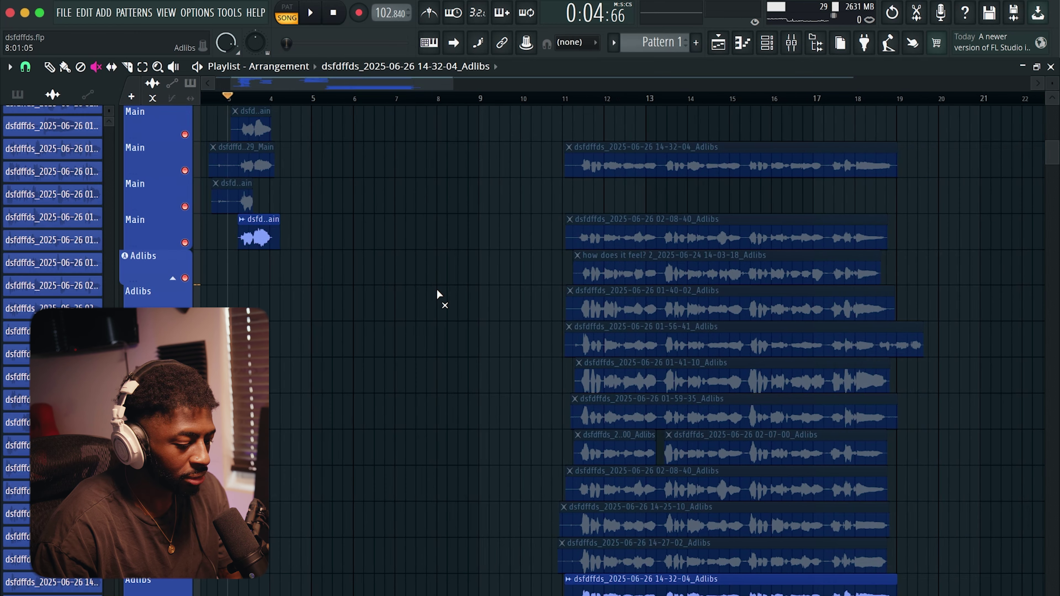
pyautogui.scroll(7, 436, 293)
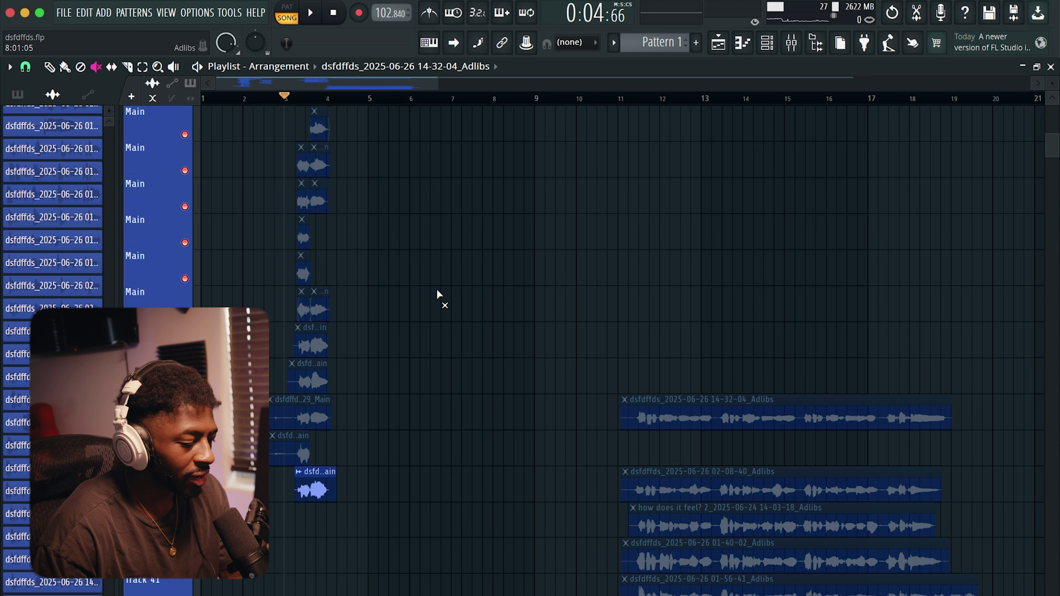
pyautogui.scroll(-5, 437, 287)
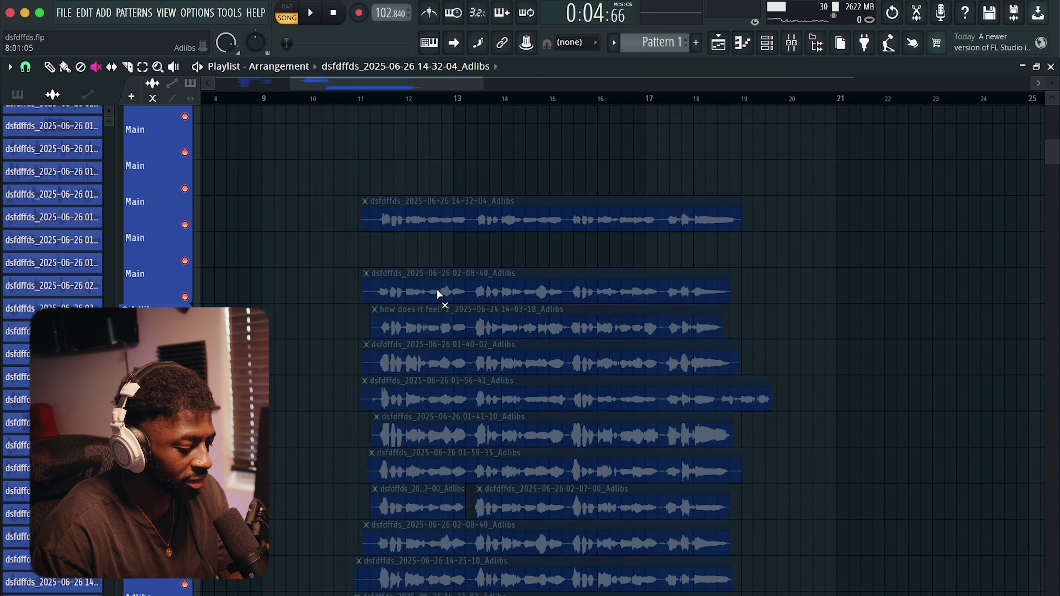
pyautogui.scroll(5, 436, 289)
pyautogui.hscroll(-7, 436, 288)
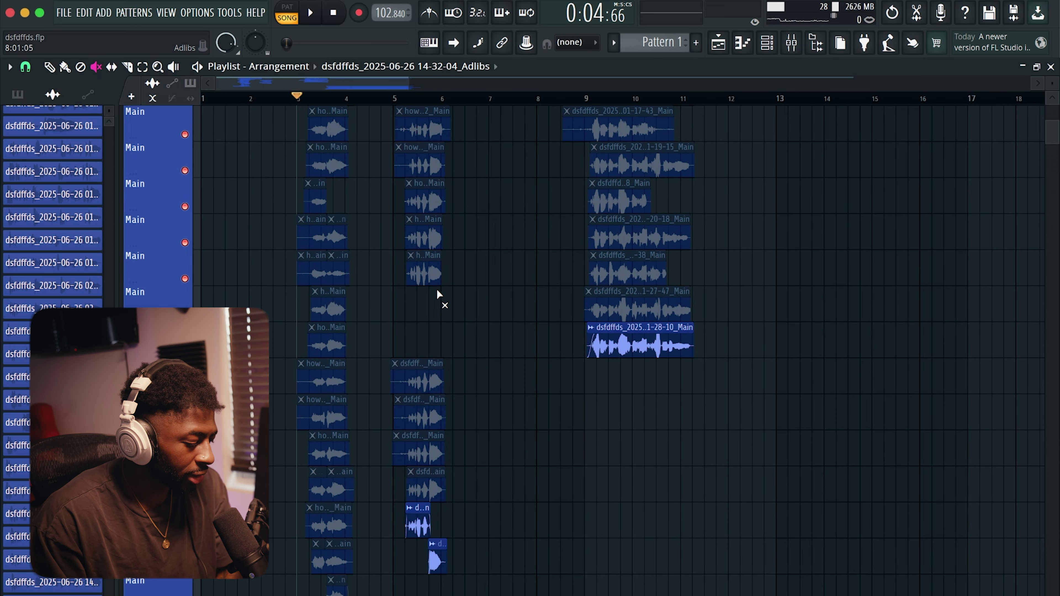
pyautogui.scroll(11, 437, 293)
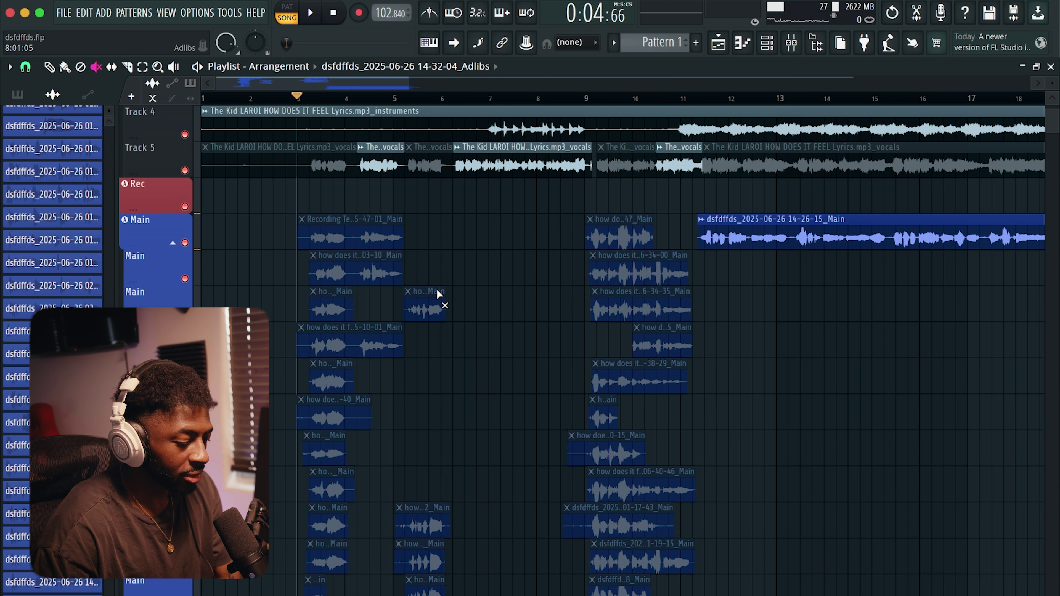
pyautogui.scroll(-13, 437, 290)
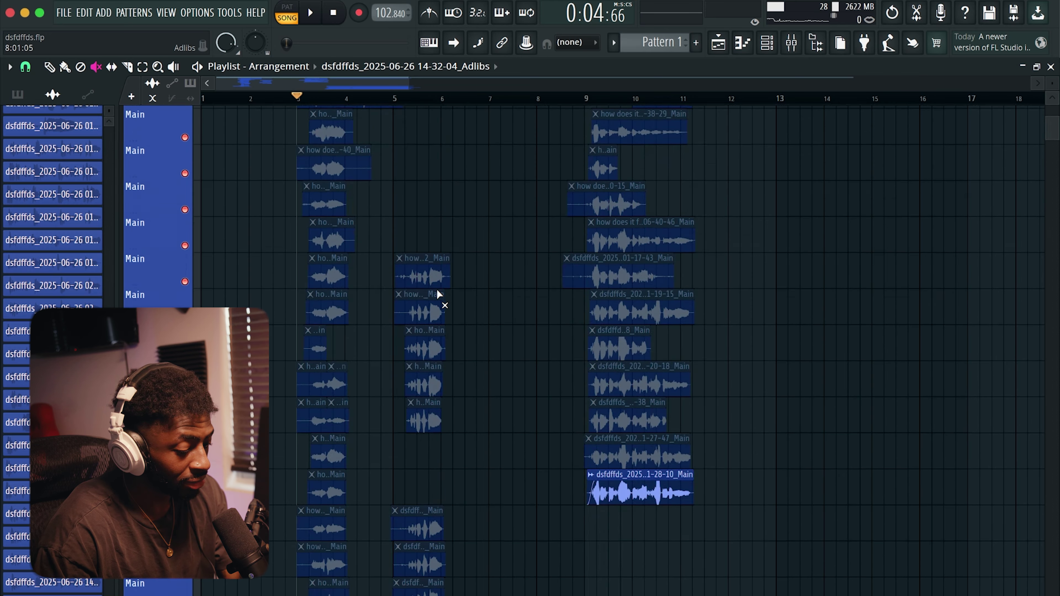
pyautogui.scroll(-2, 436, 290)
pyautogui.hscroll(5, 436, 290)
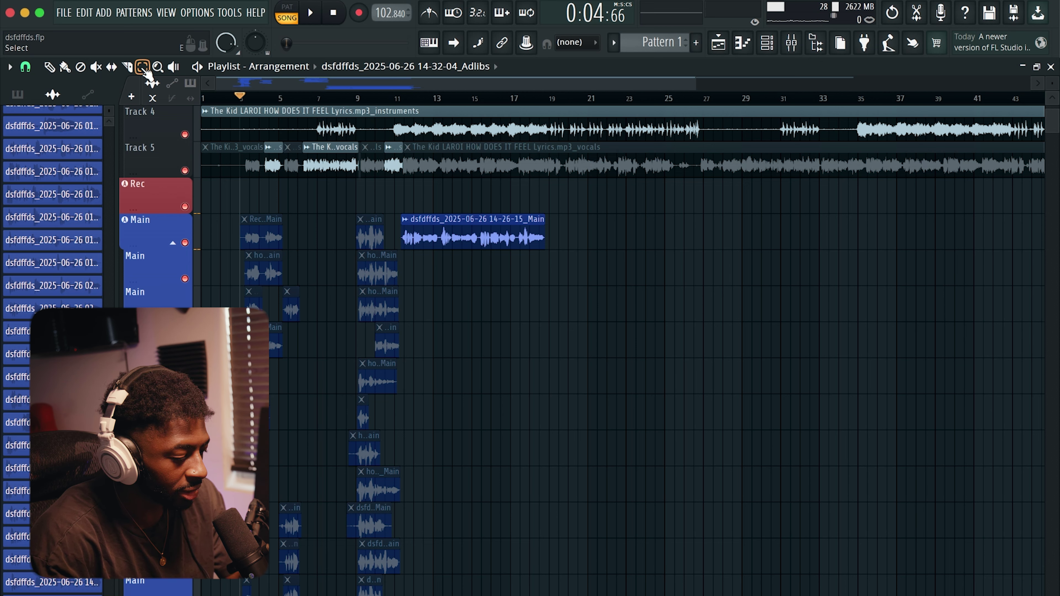
# Delete the block of thirteen Main tracks directly below the parent Main track, down to the one above the active bar 9 take
pyautogui.moveTo(152, 271); pyautogui.dragTo(185, 585)
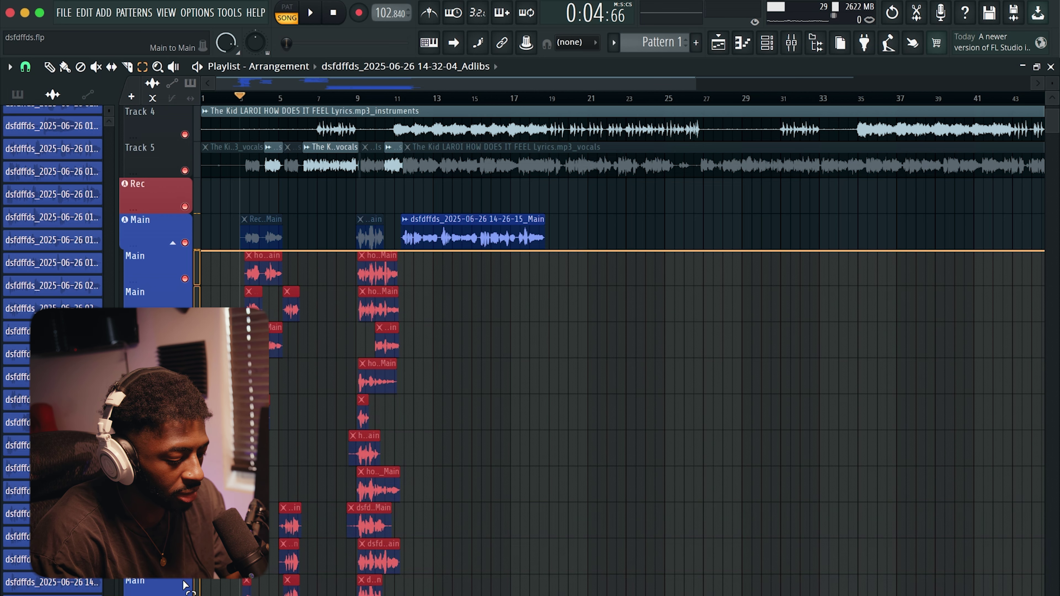
pyautogui.scroll(-3, 887, 415)
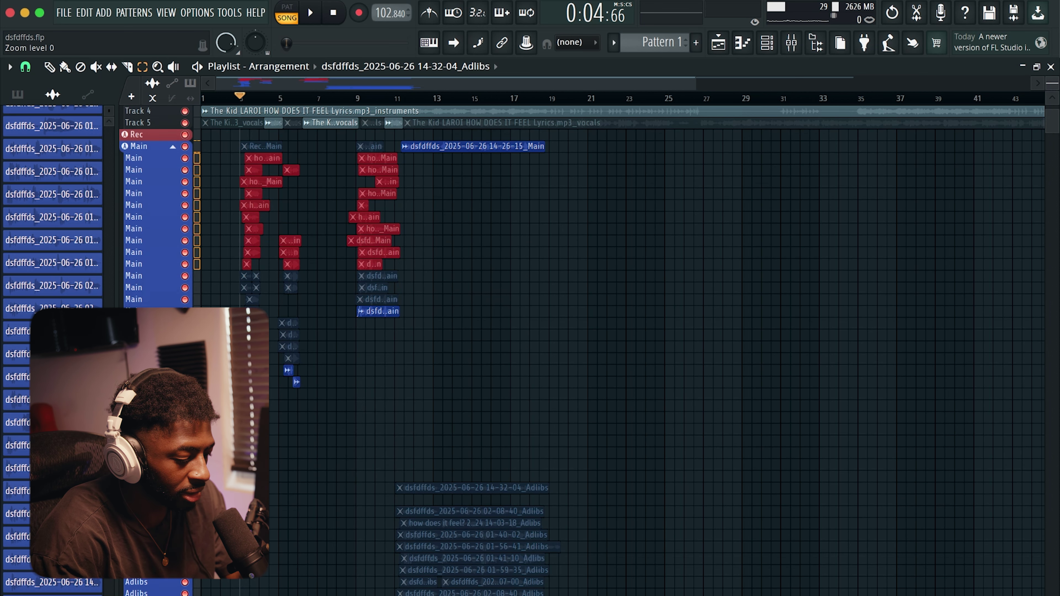
pyautogui.moveTo(173, 159); pyautogui.dragTo(186, 301)
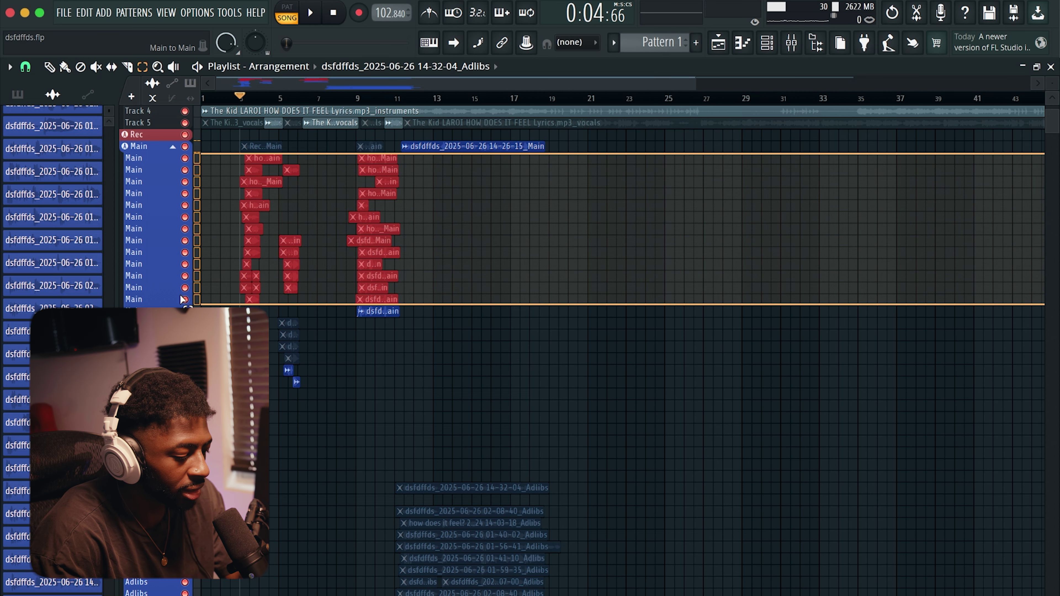
pyautogui.rightClick(146, 227)
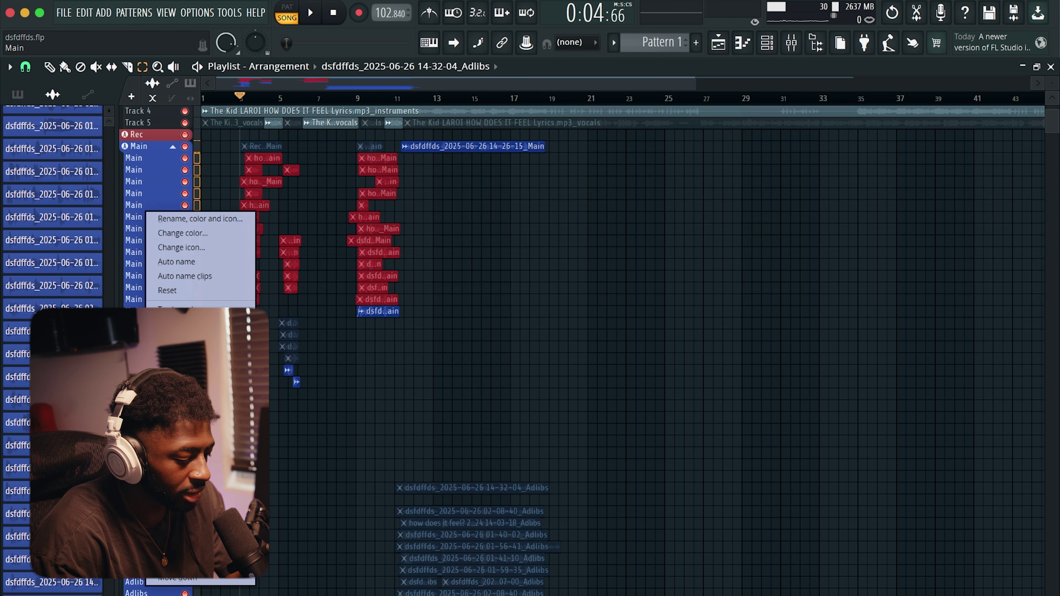
pyautogui.click(187, 549)
pyautogui.click(586, 465)
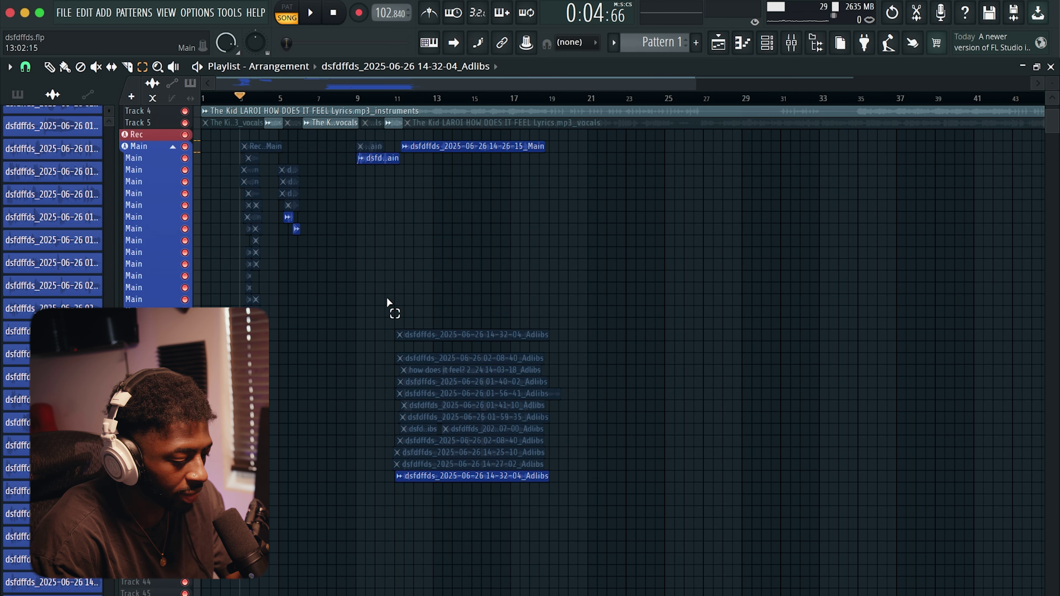
# Delete the next block of surplus Main tracks holding muted takes near the top of the Main group
pyautogui.moveTo(149, 158); pyautogui.dragTo(162, 202)
pyautogui.rightClick(145, 171)
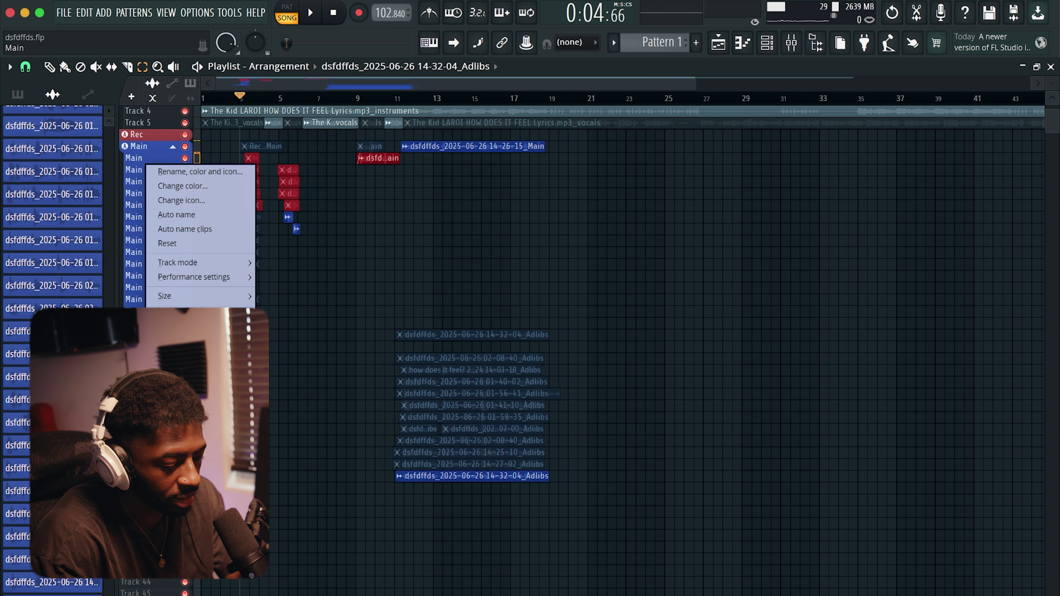
pyautogui.click(183, 372)
pyautogui.click(590, 412)
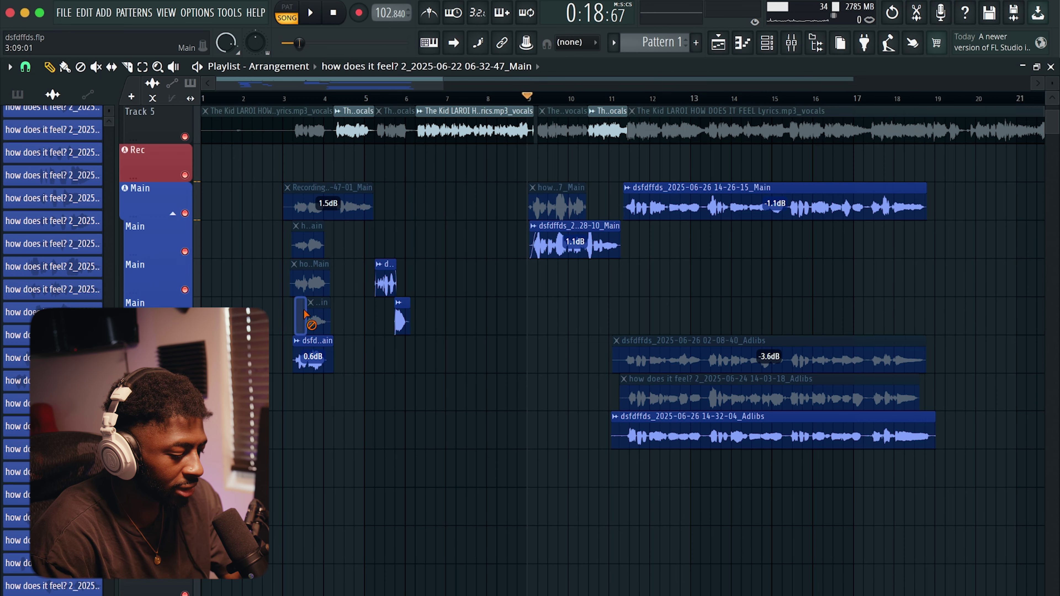
# Delete the muted Main takes around bar 3 and move the remaining active take there up two tracks
pyautogui.rightClick(312, 319)
pyautogui.rightClick(310, 281)
pyautogui.rightClick(308, 245)
pyautogui.rightClick(324, 206)
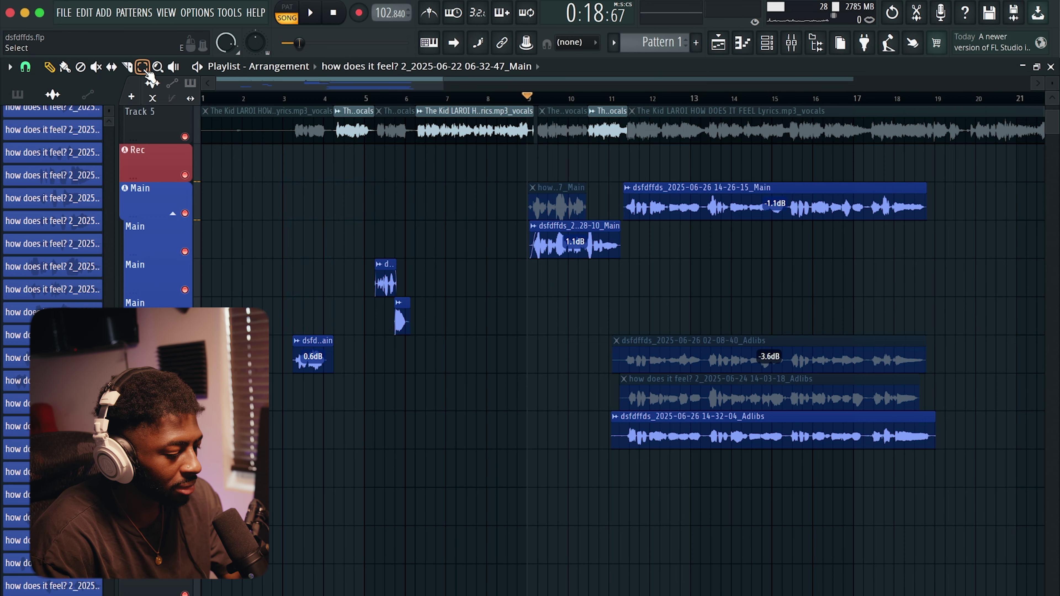
pyautogui.moveTo(313, 359); pyautogui.dragTo(313, 283)
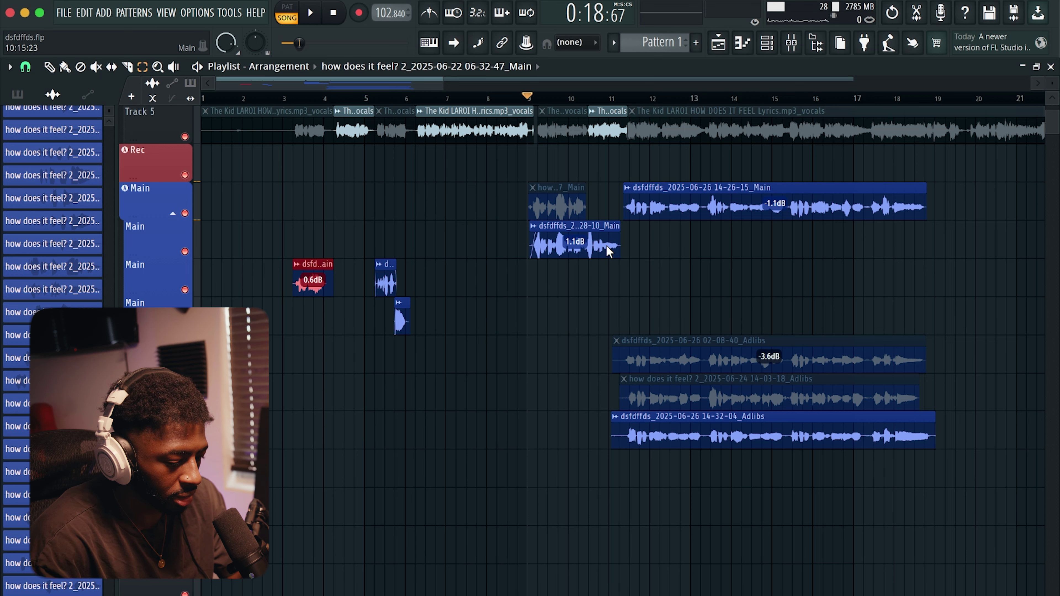
# Delete the muted Main take at bar 9 and the two muted Adlibs takes starting around bar 11
pyautogui.rightClick(582, 197)
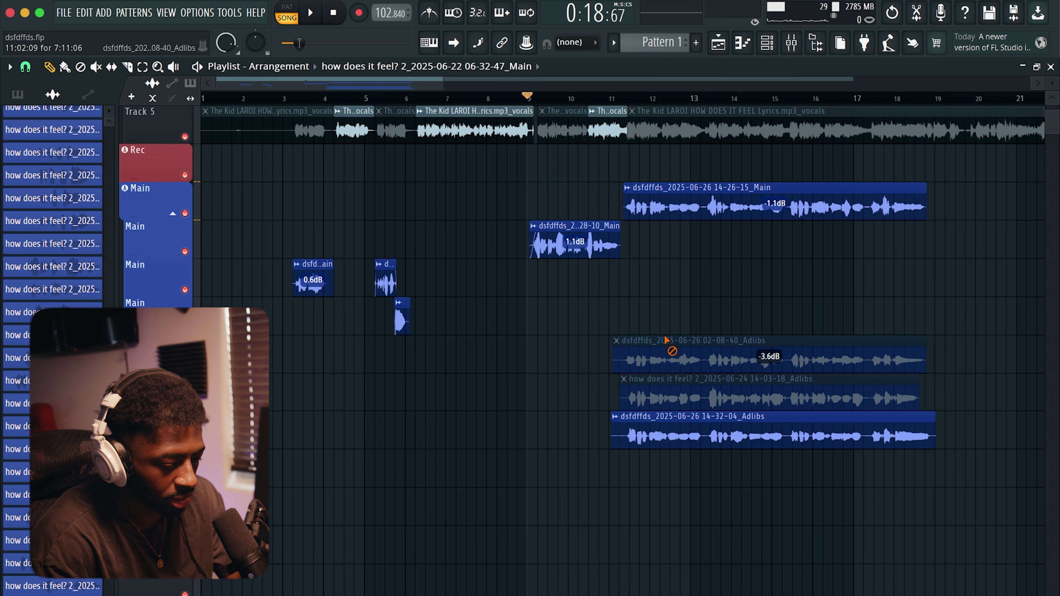
pyautogui.rightClick(666, 340)
pyautogui.rightClick(680, 387)
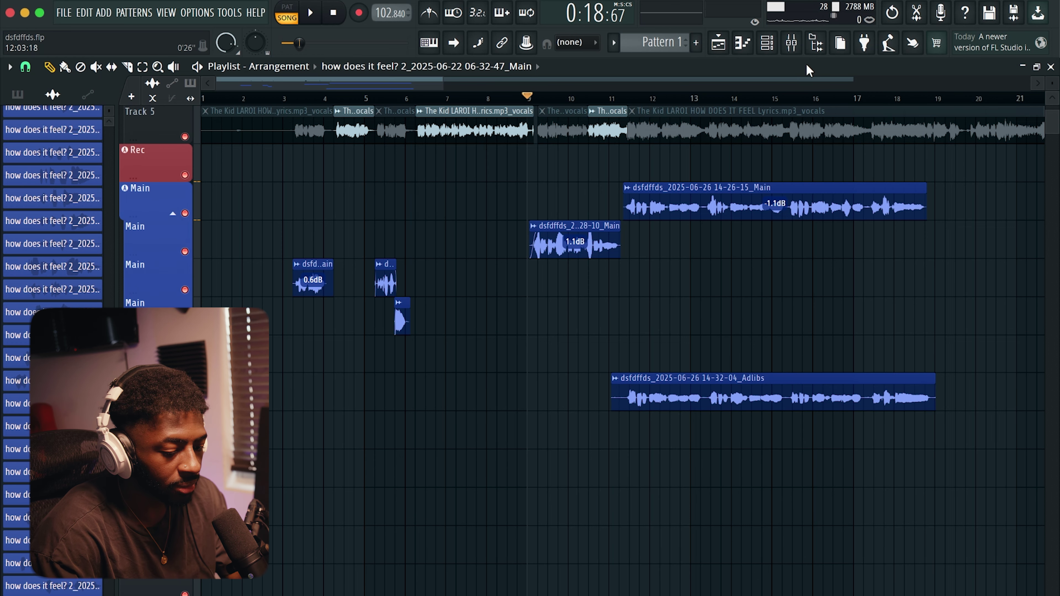
pyautogui.click(791, 43)
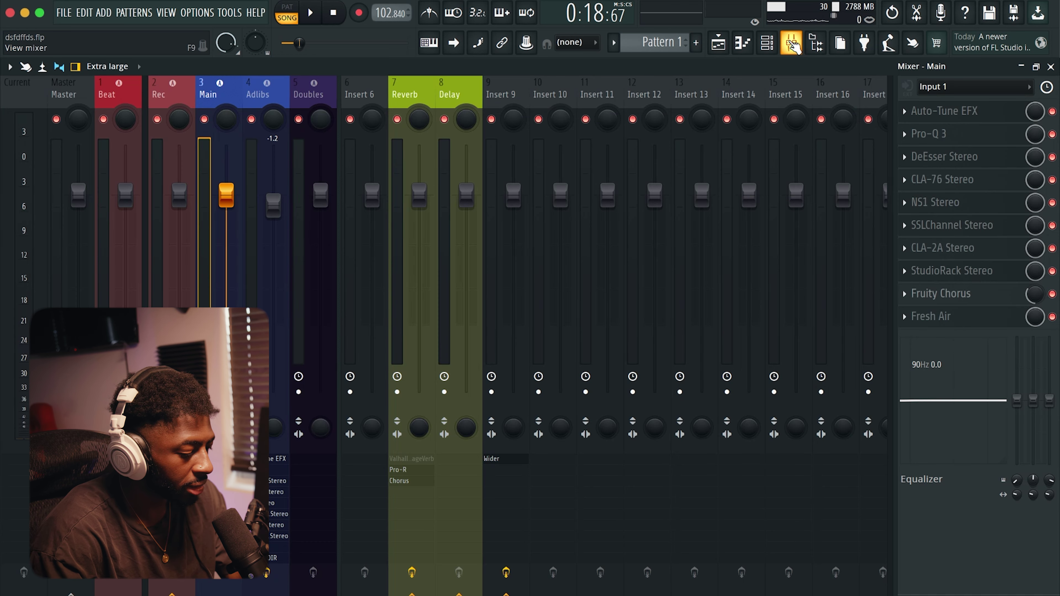
pyautogui.click(791, 43)
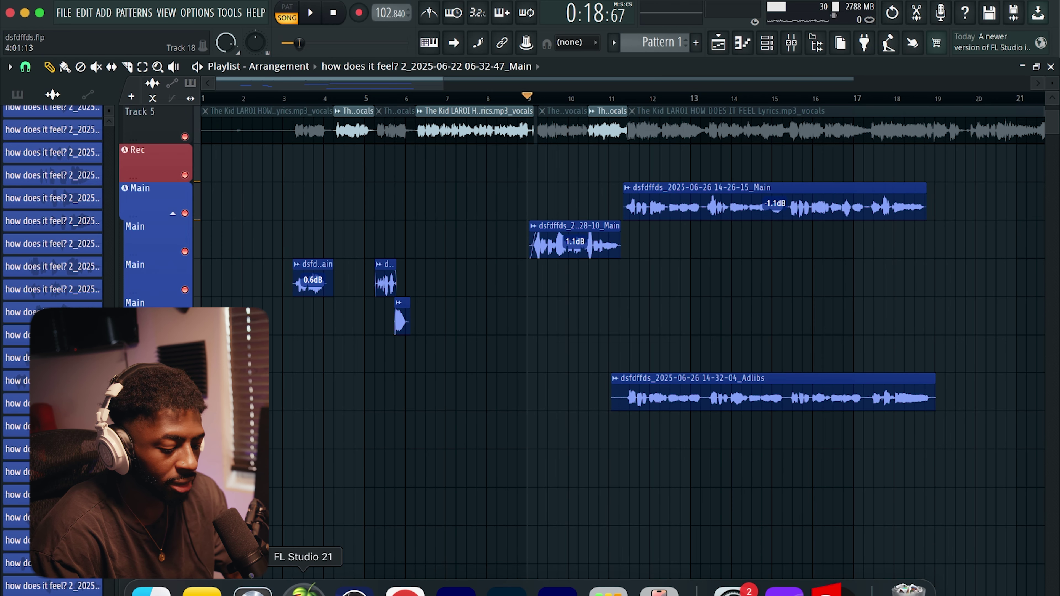
pyautogui.click(353, 588)
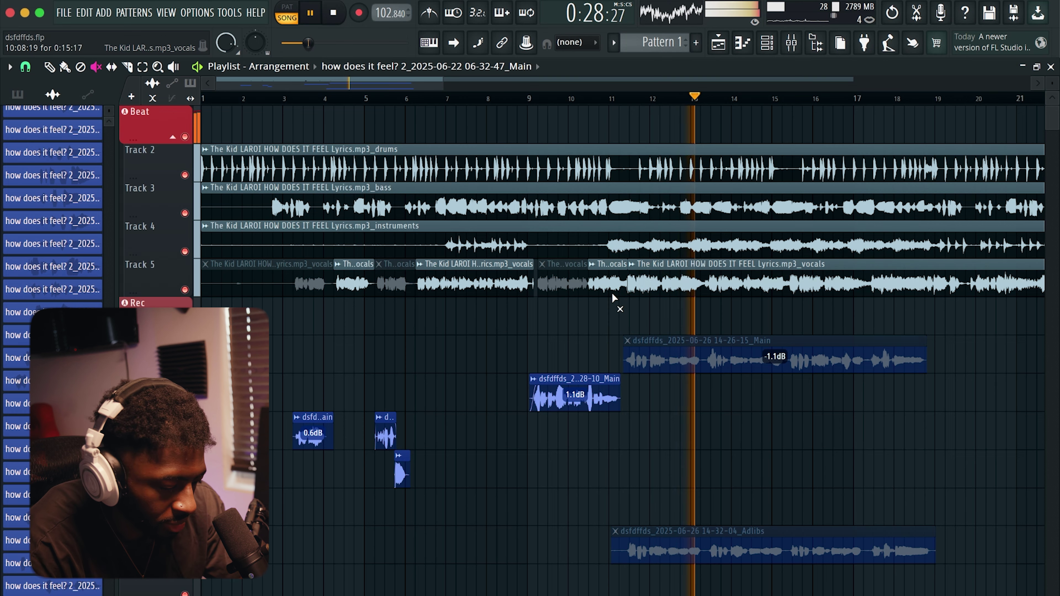
# Audition the original Track 5 vocals from about bar 11.4, muting that vocals clip again after listening
pyautogui.press('space')
pyautogui.click(650, 288)
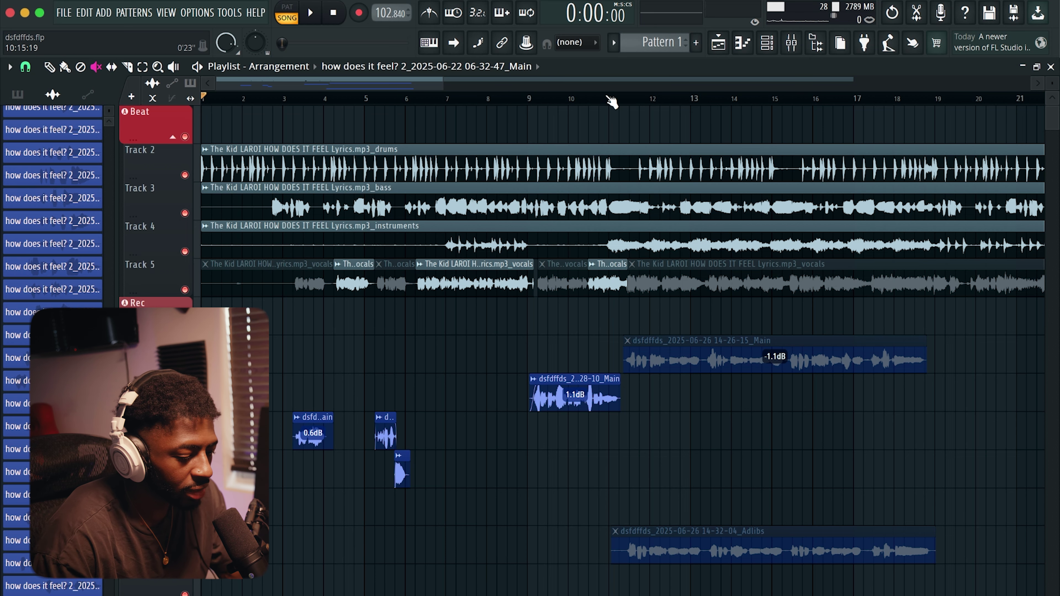
pyautogui.click(633, 100)
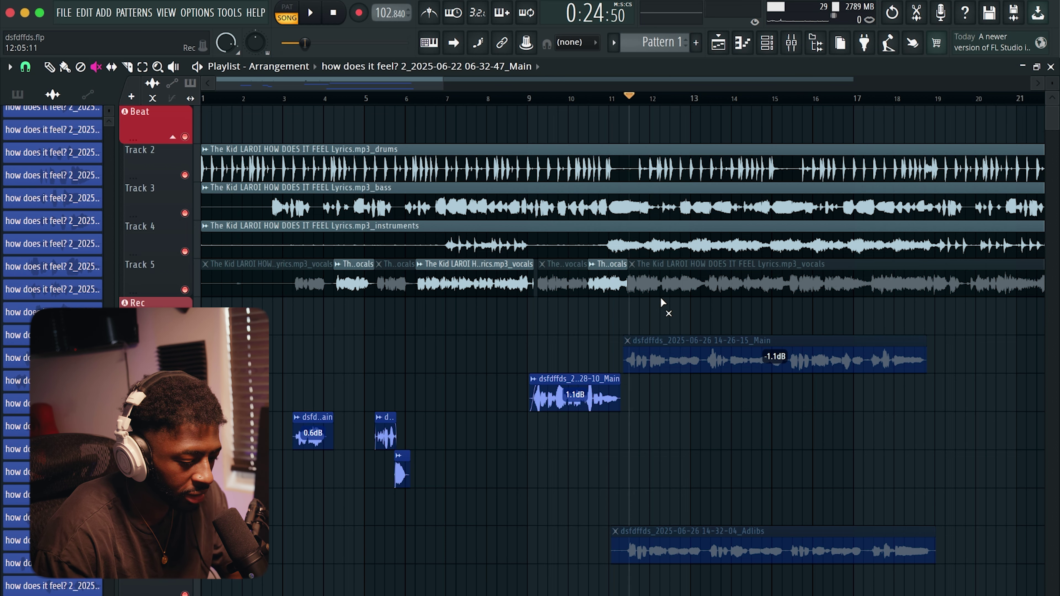
pyautogui.click(665, 287)
pyautogui.press('space')
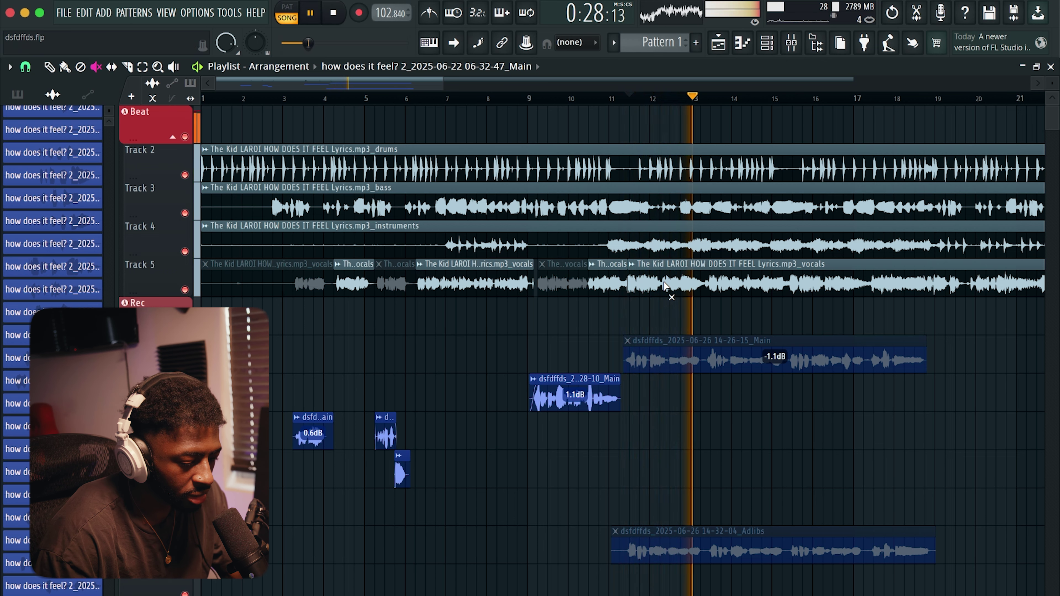
pyautogui.click(632, 264)
pyautogui.press('space')
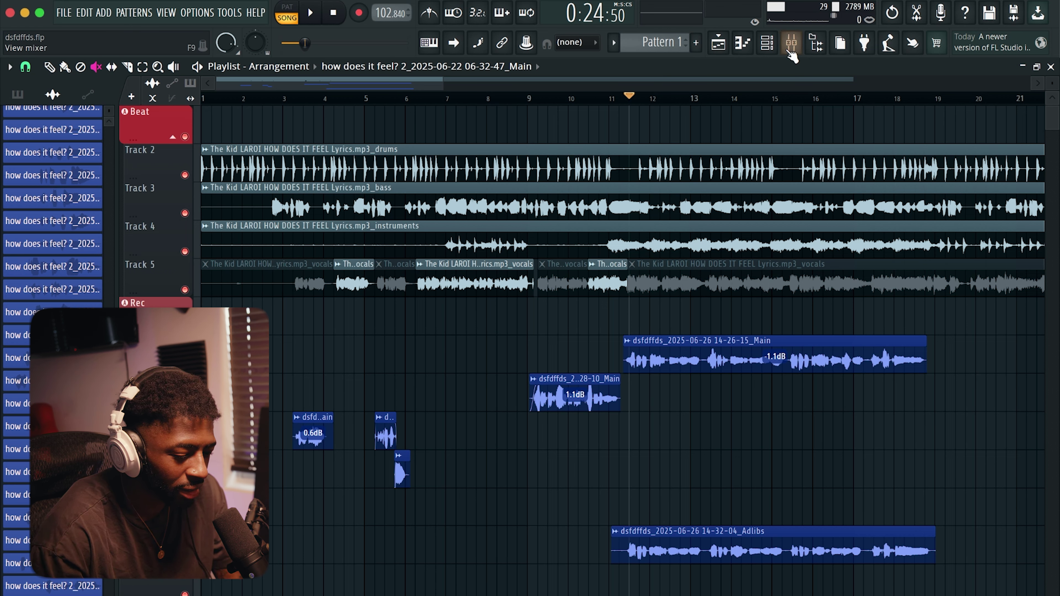
# Play the recorded Main and Adlibs takes from about bar 10.7 and unmute the original Track 5 vocals clip after bar 11
pyautogui.click(600, 100)
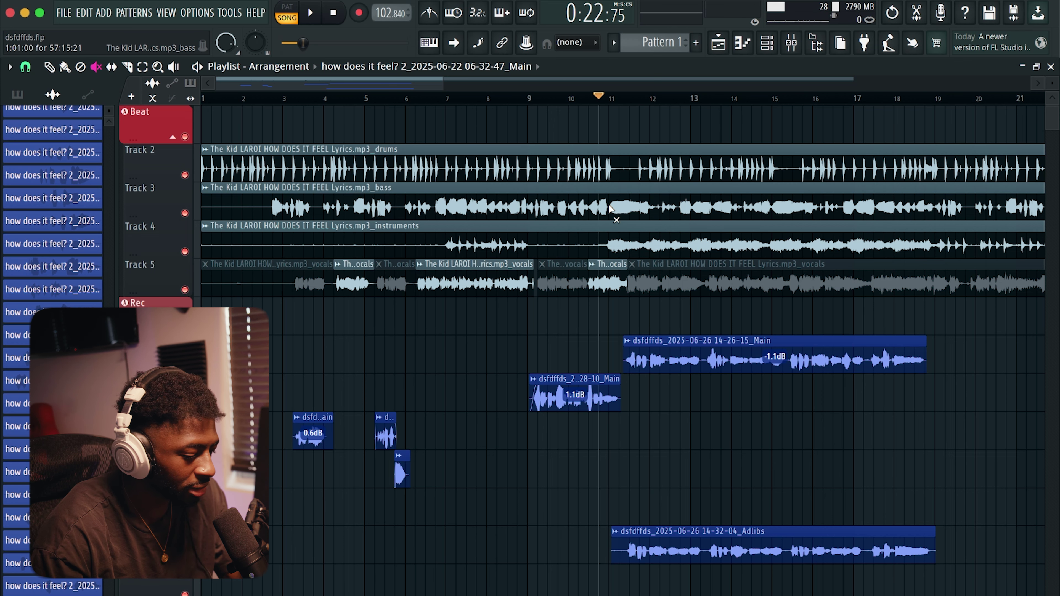
pyautogui.press('space')
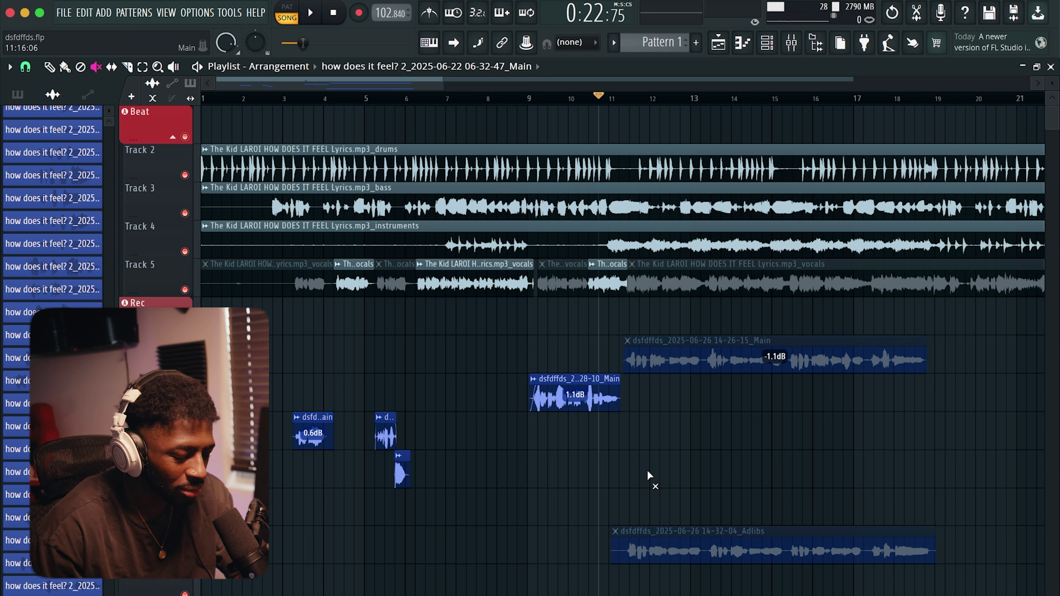
pyautogui.click(677, 288)
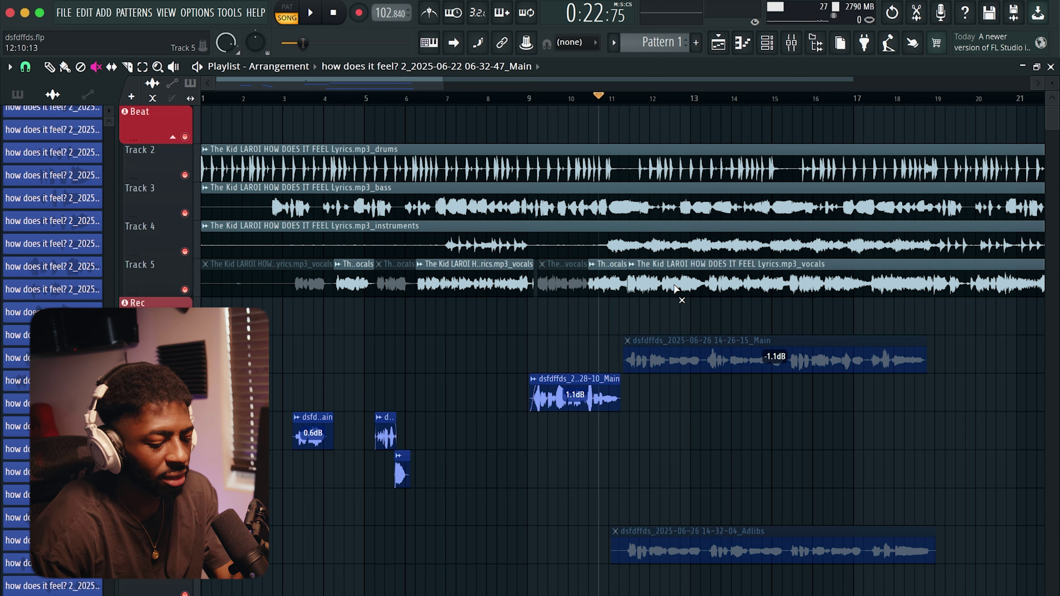
# Review the Auto-Tune EFX settings on the Main mixer insert and close the plugin
pyautogui.press('F9')
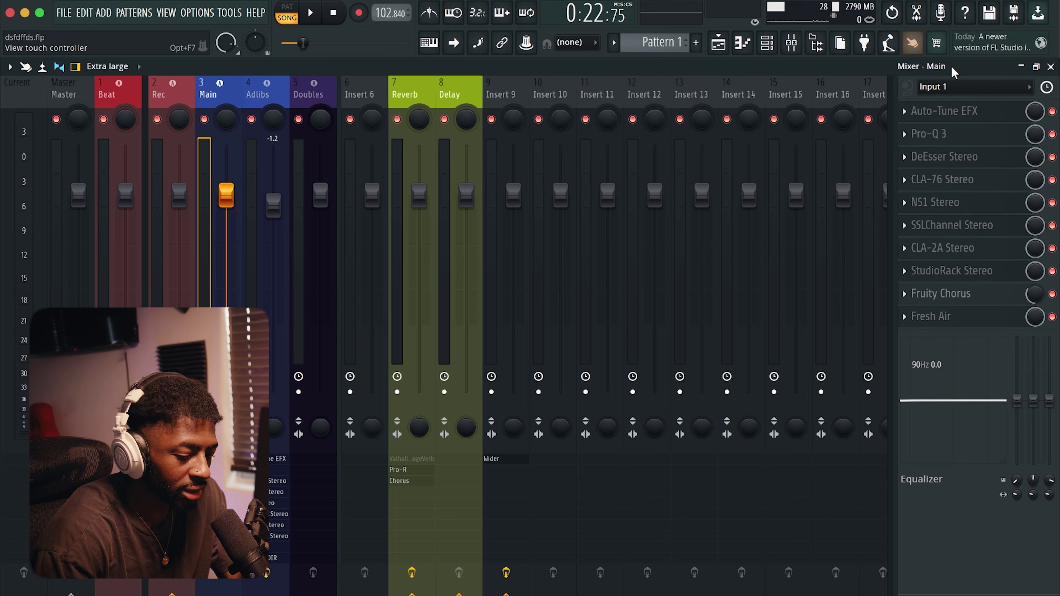
pyautogui.click(956, 111)
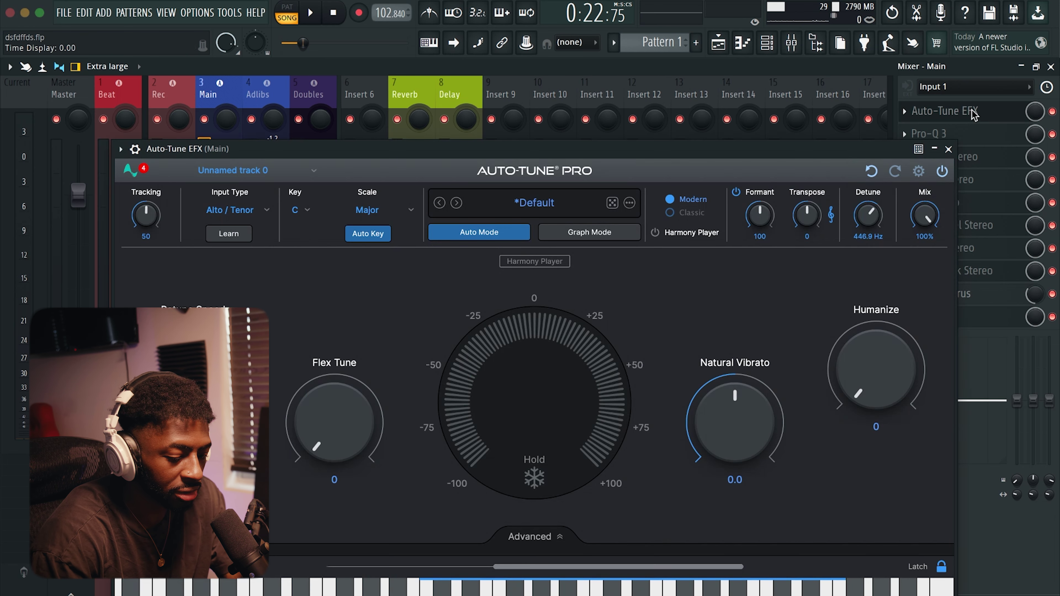
pyautogui.click(949, 149)
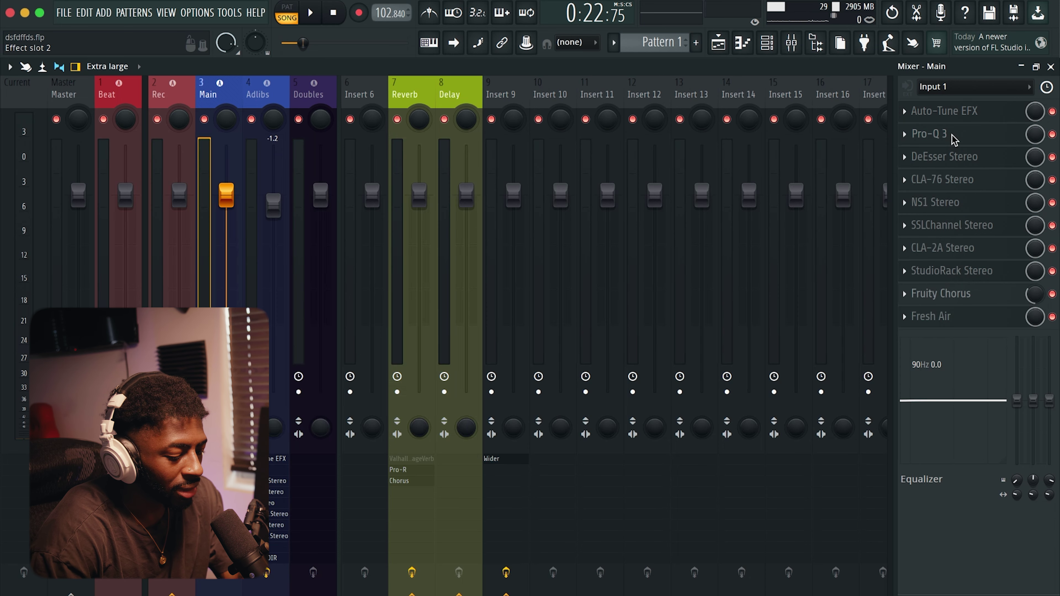
# Review the Pro-Q 3, DeEsser and CLA-76 settings on the Main mixer insert, closing each plugin after viewing
pyautogui.click(954, 135)
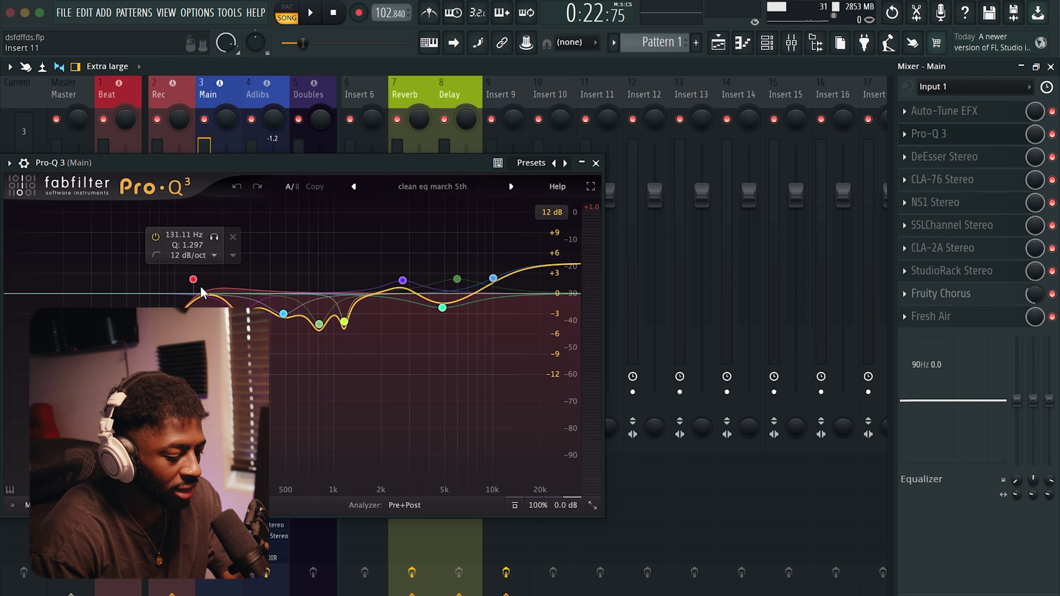
pyautogui.click(953, 134)
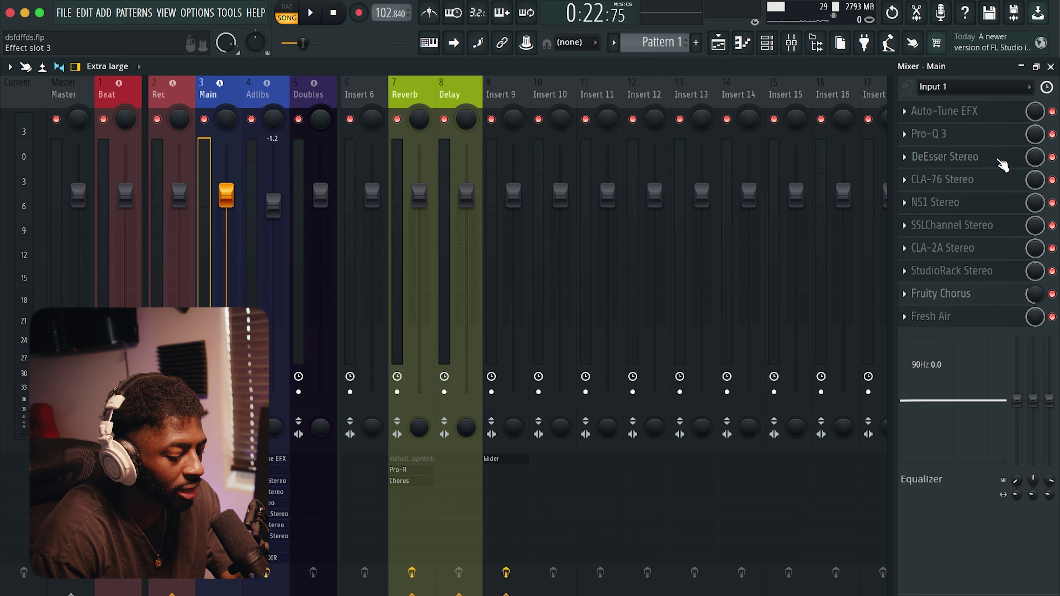
pyautogui.click(1001, 163)
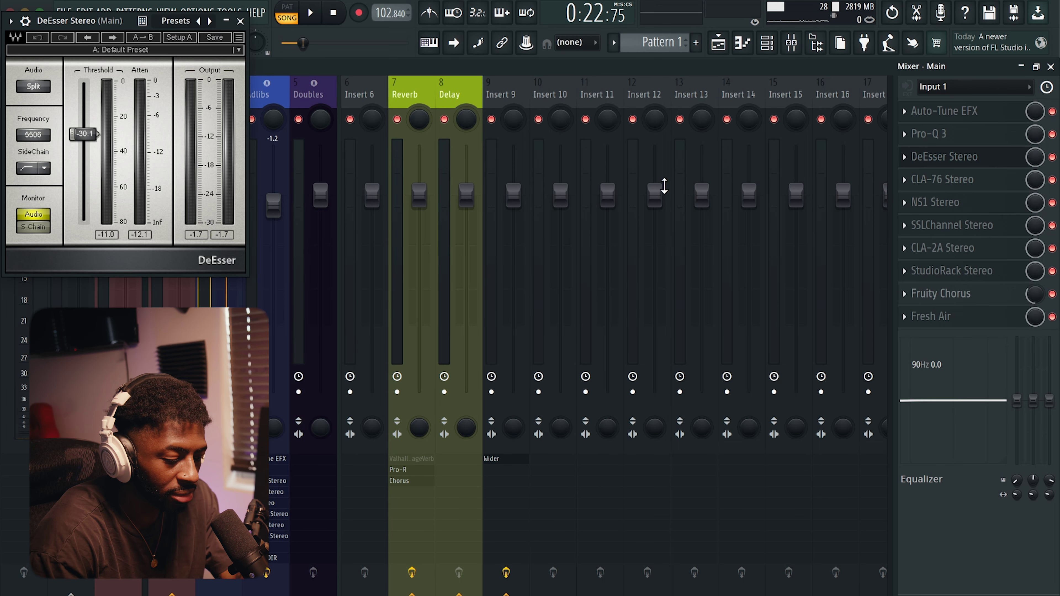
pyautogui.click(240, 21)
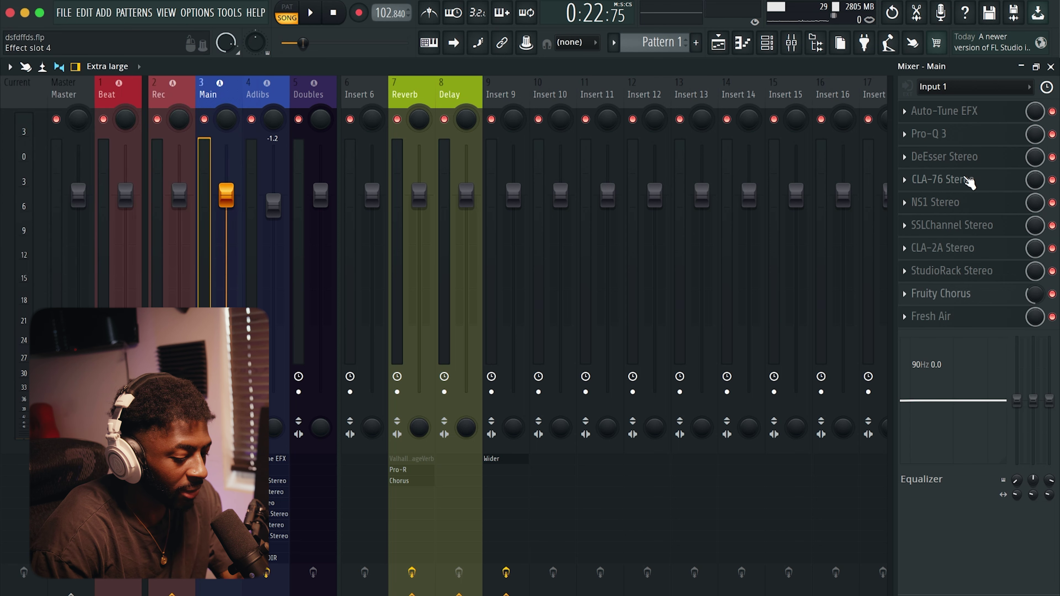
pyautogui.click(968, 180)
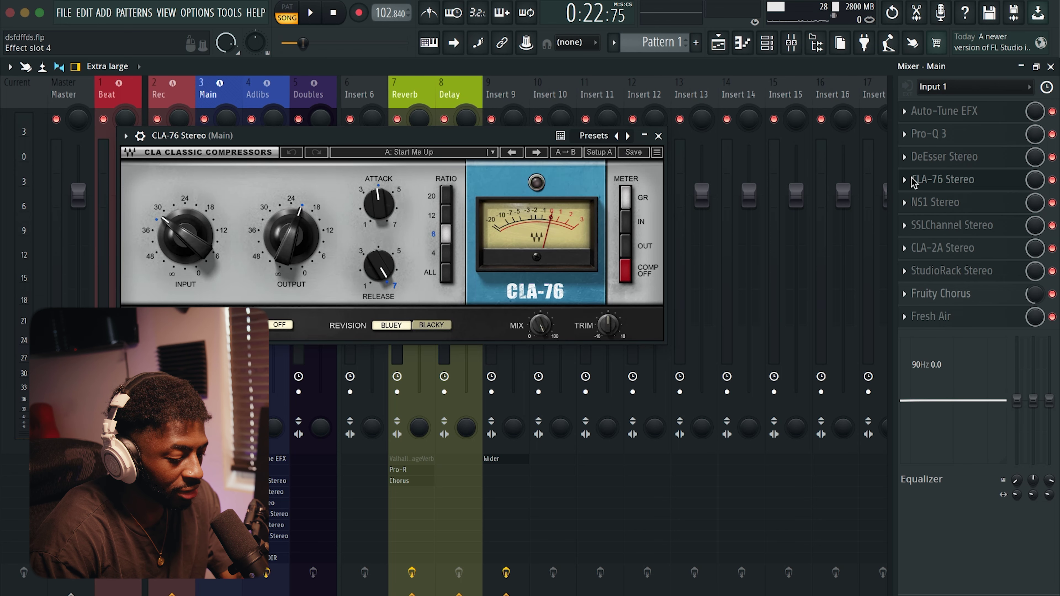
pyautogui.click(659, 136)
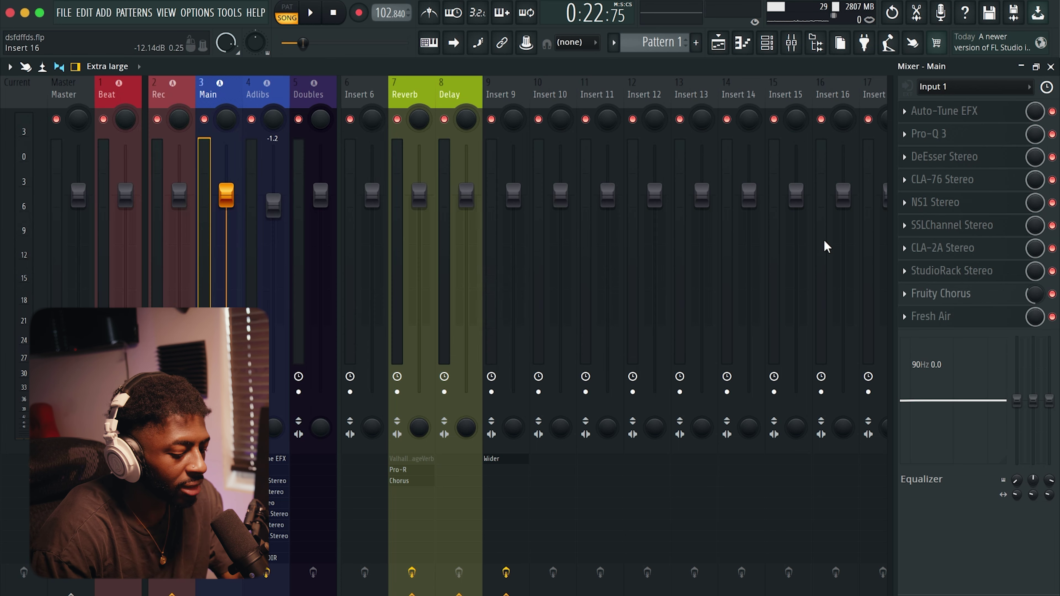
# Review the NS1 noise suppressor and SSLChannel settings on the Main mixer insert, closing each plugin after viewing
pyautogui.click(937, 202)
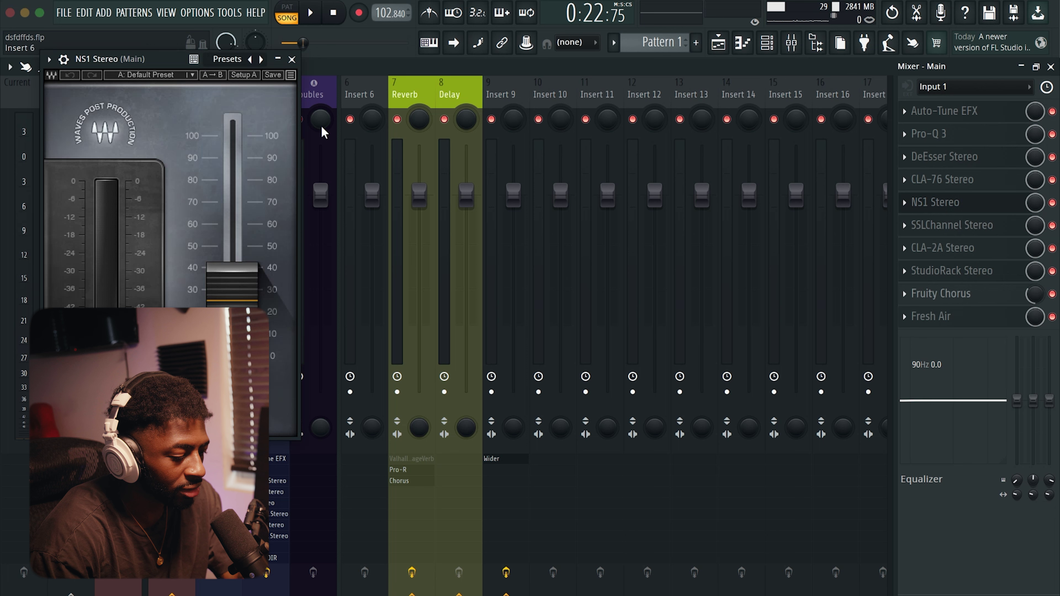
pyautogui.click(501, 209)
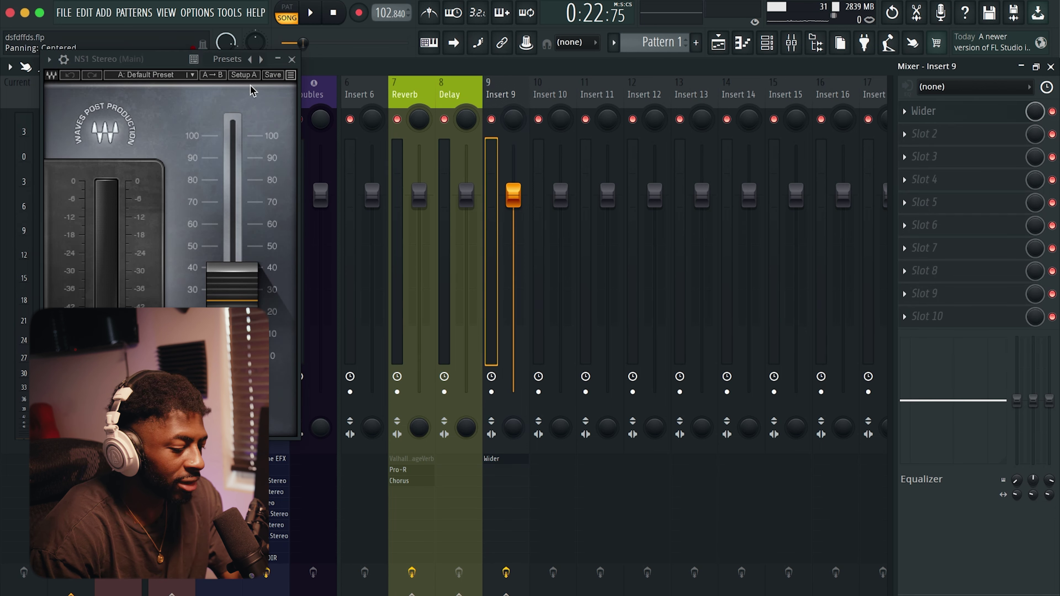
pyautogui.click(292, 59)
pyautogui.click(956, 225)
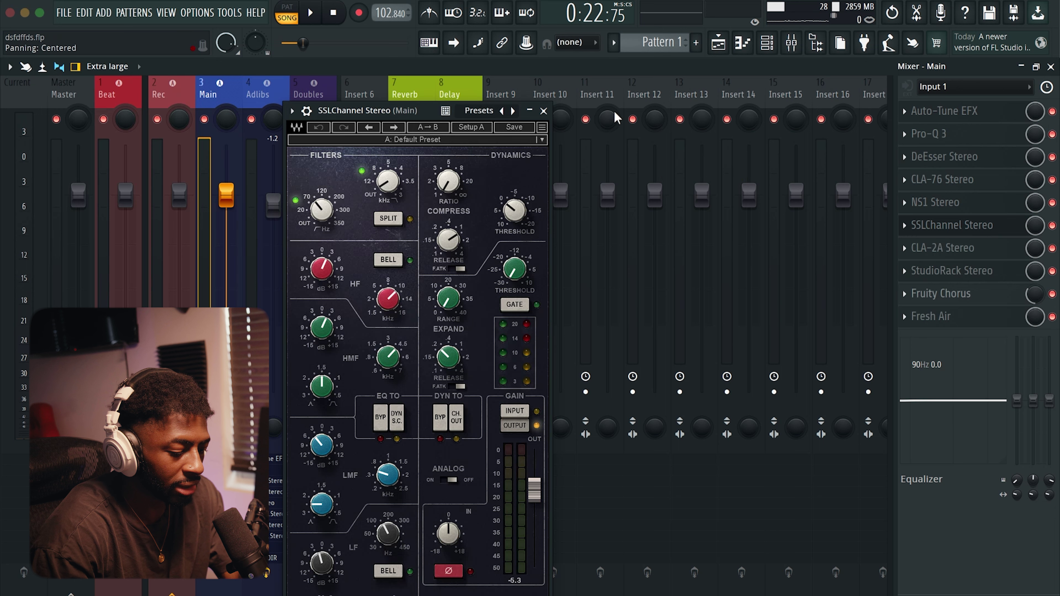
pyautogui.click(544, 111)
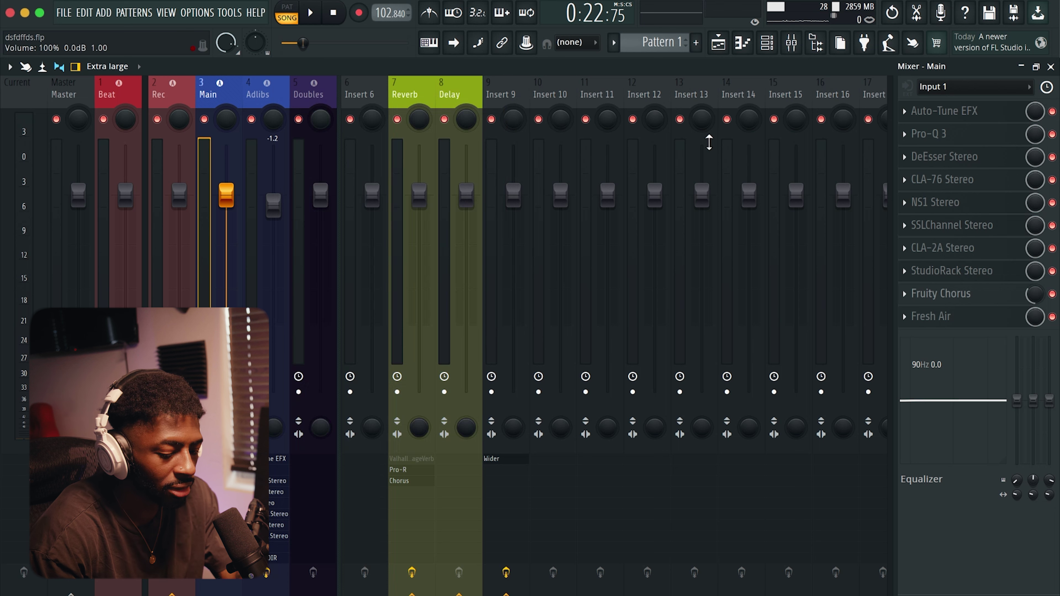
# Examine the CLA-2A compressor and the StudioRack plugin chain on the Main mixer insert, closing both
pyautogui.click(944, 248)
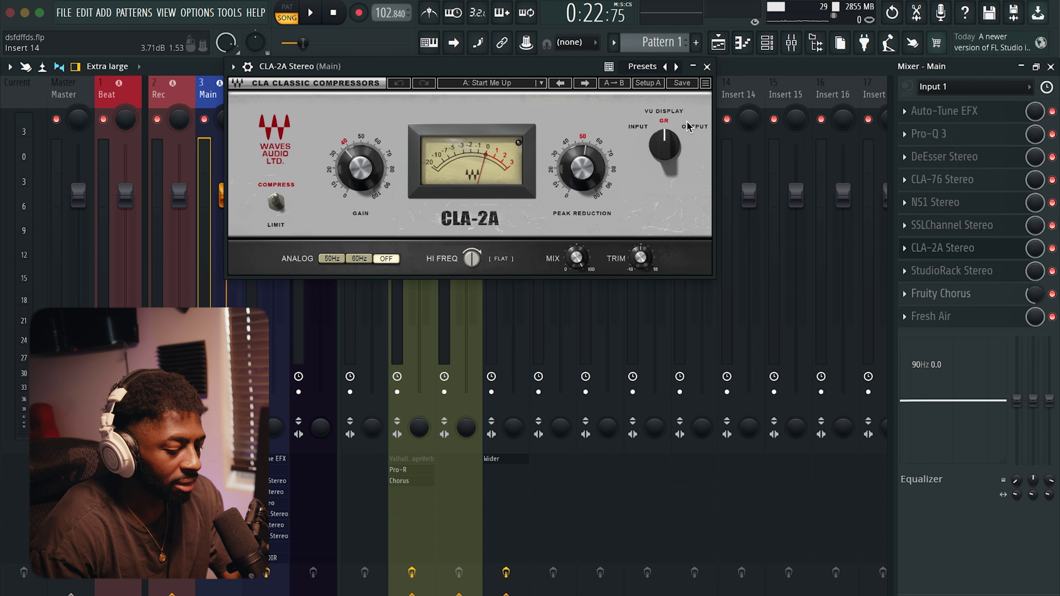
pyautogui.click(708, 67)
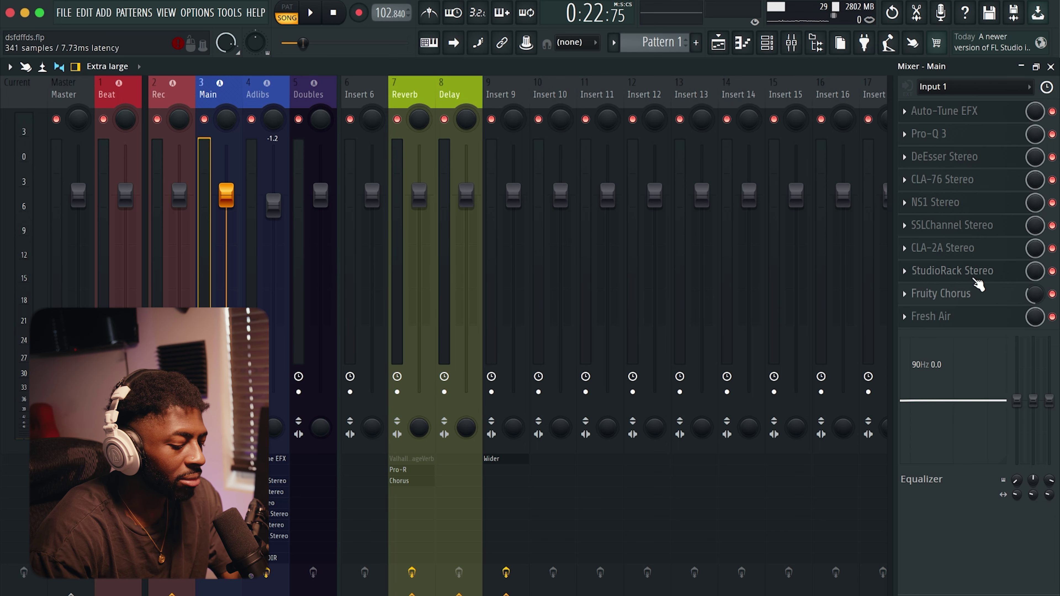
pyautogui.click(960, 271)
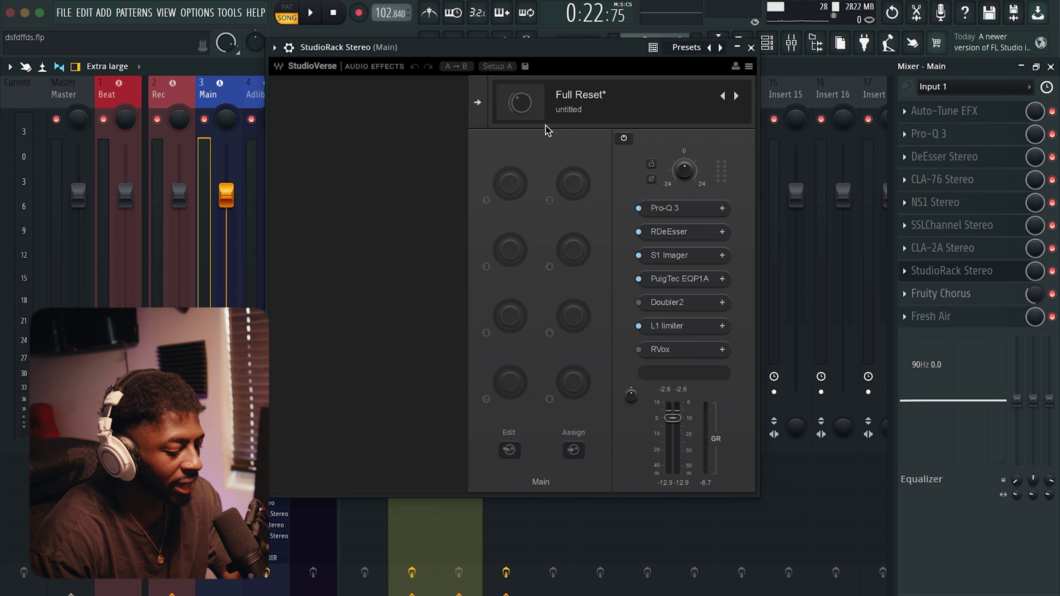
pyautogui.press('Escape')
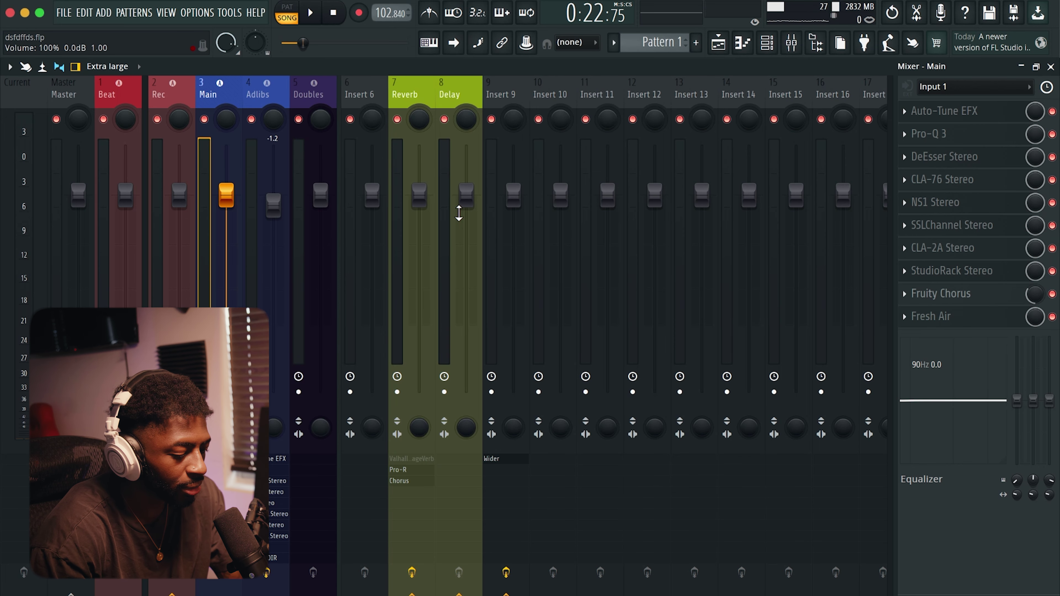
# Review the Pro-R reverb on the Reverb mixer insert and close the plugin
pyautogui.click(409, 81)
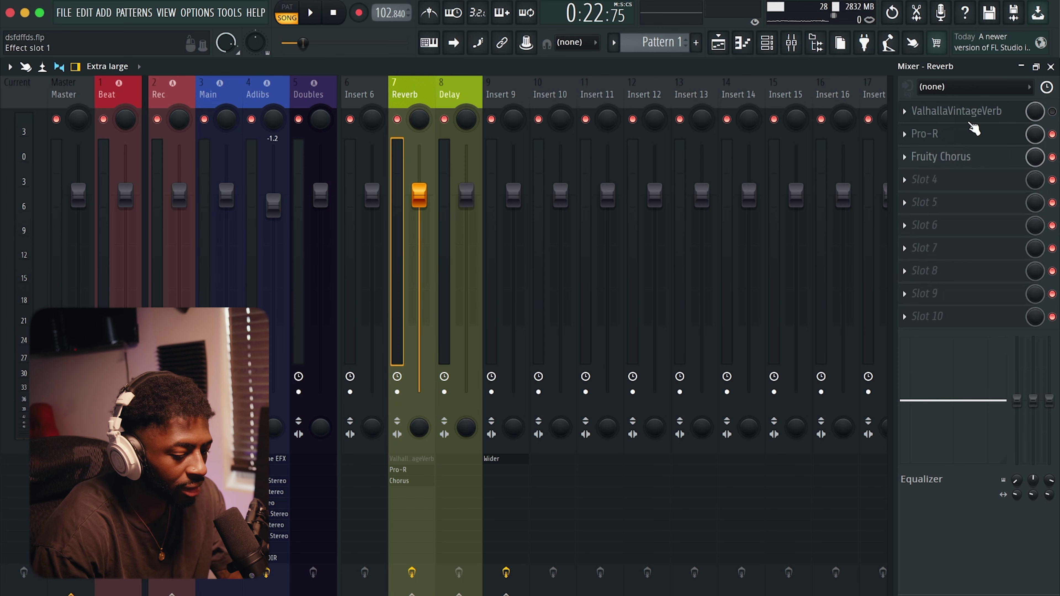
pyautogui.click(953, 135)
pyautogui.click(644, 40)
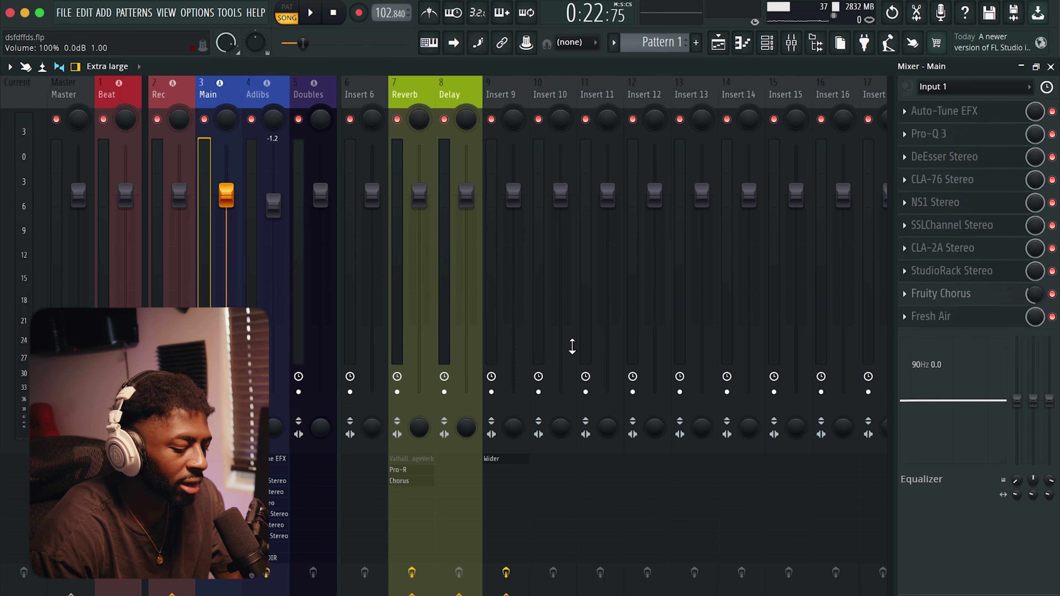
# Review the Wider stereo-width setting on mixer Insert 9 and close the plugin
pyautogui.click(512, 110)
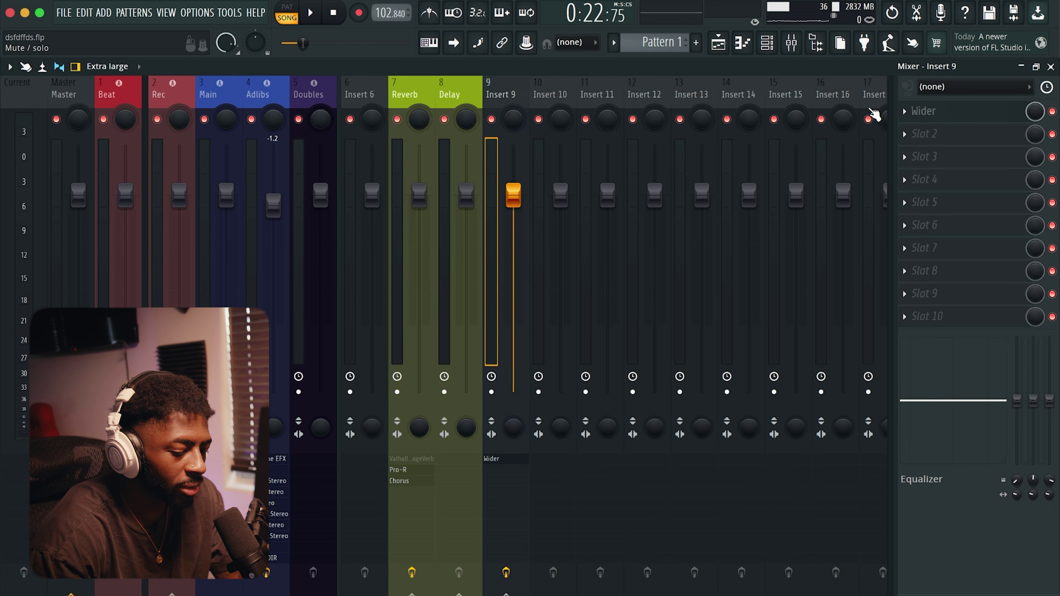
pyautogui.click(935, 112)
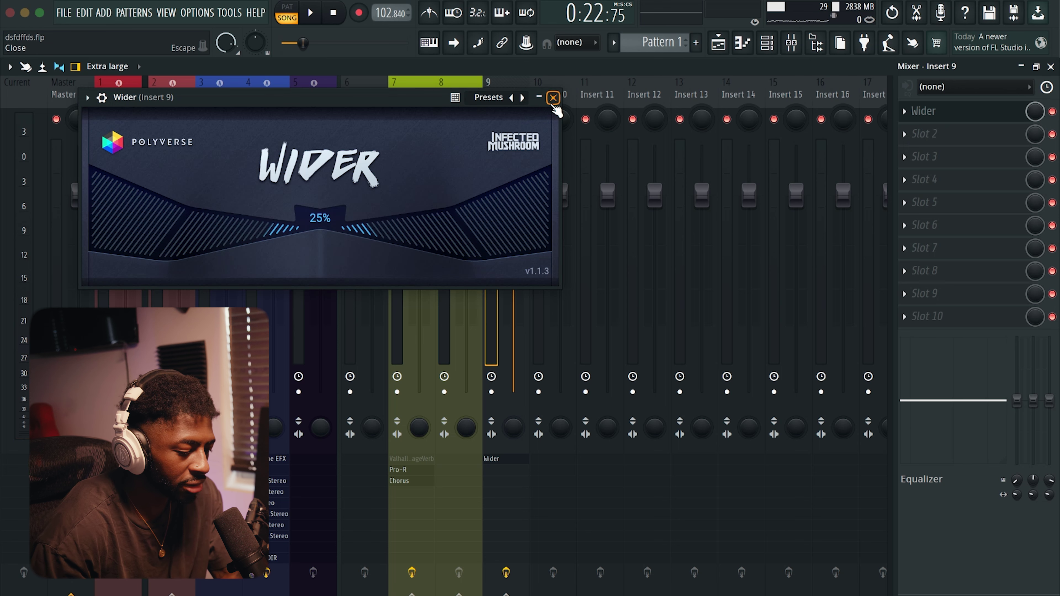
pyautogui.click(553, 98)
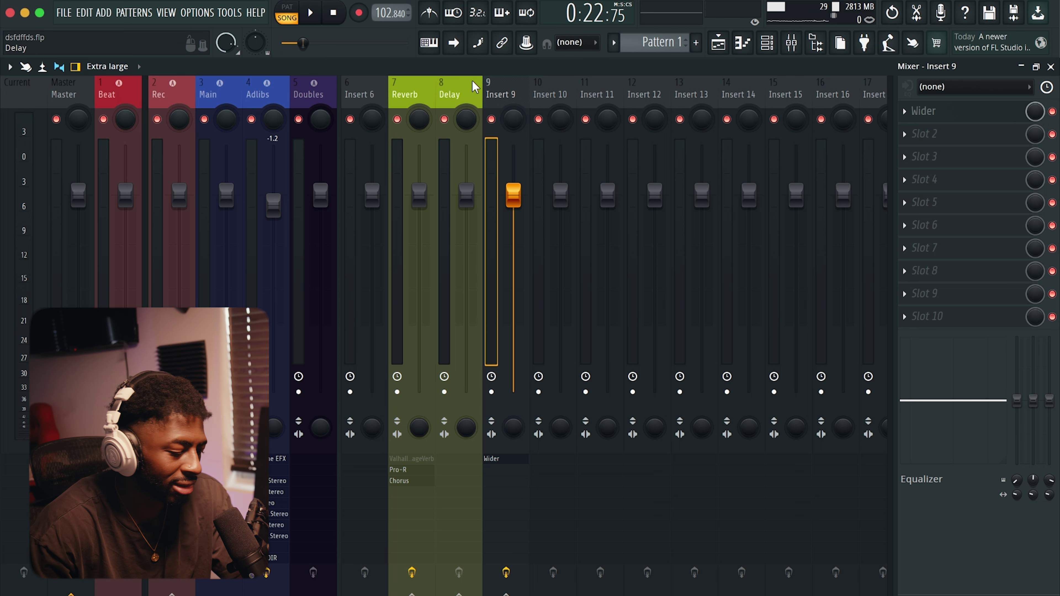
# Review the AVOX CHOIR and Auto-Tune EFX settings on the Adlibs mixer insert, closing each plugin after viewing
pyautogui.click(257, 94)
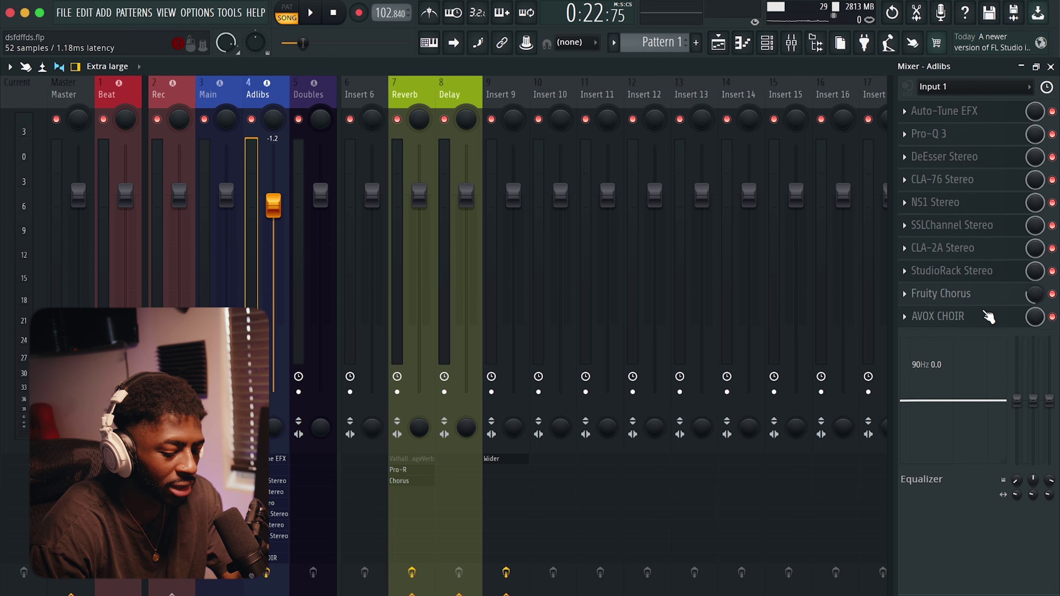
pyautogui.click(953, 318)
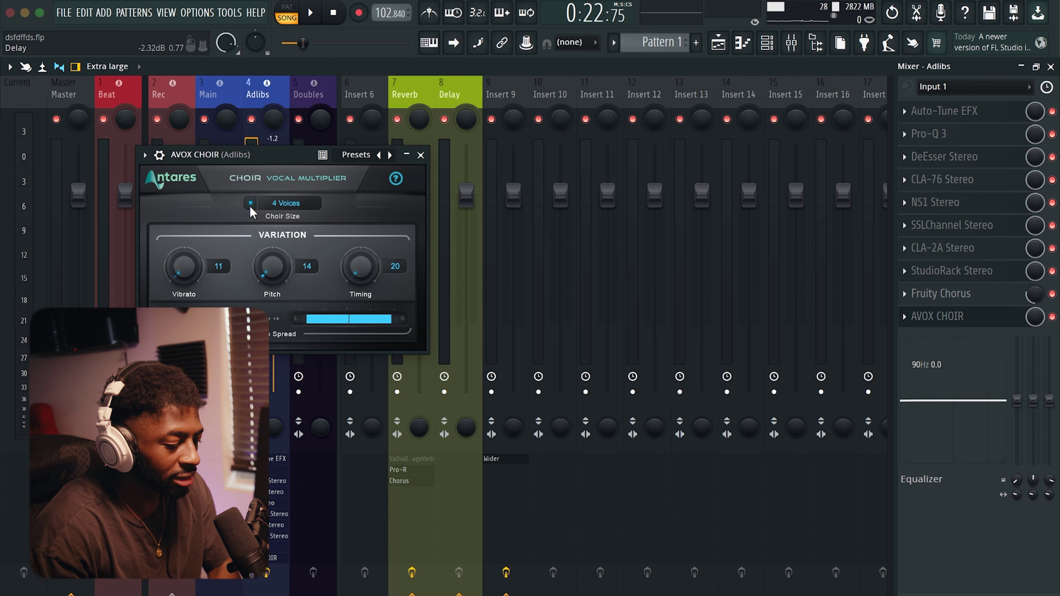
pyautogui.click(420, 156)
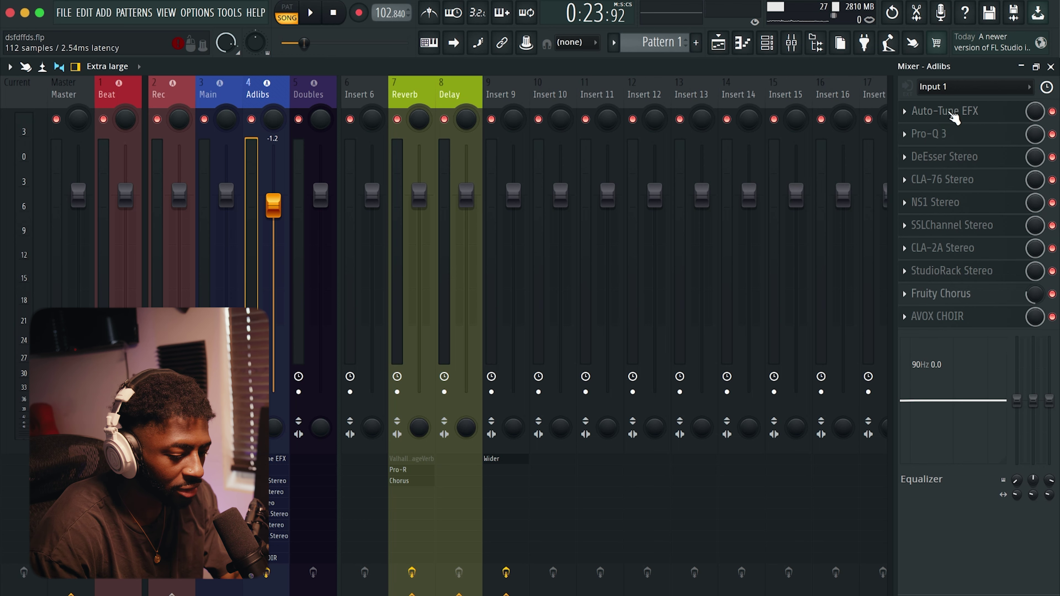
pyautogui.click(940, 113)
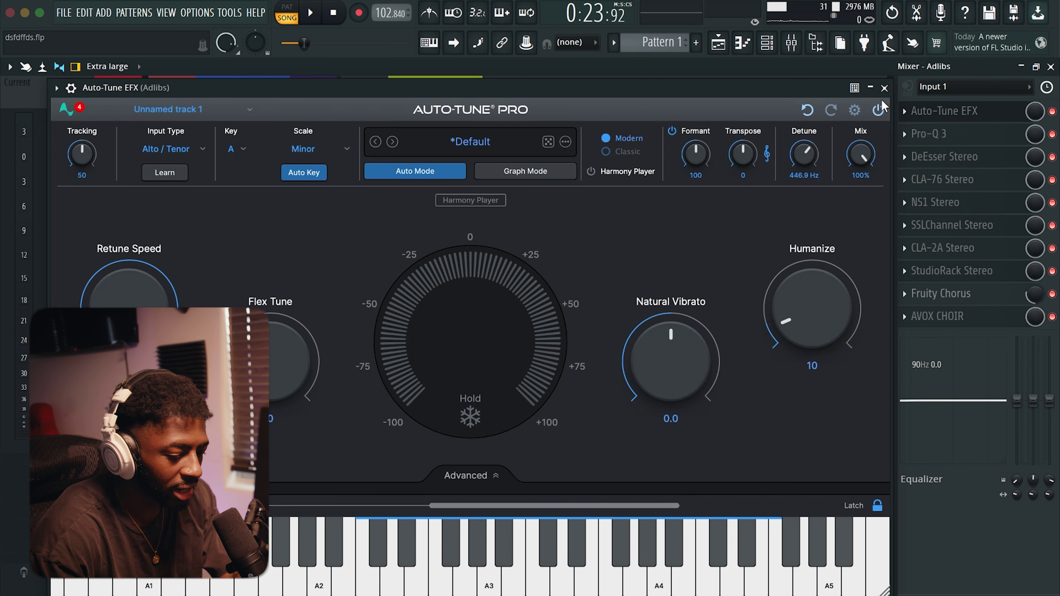
pyautogui.click(885, 88)
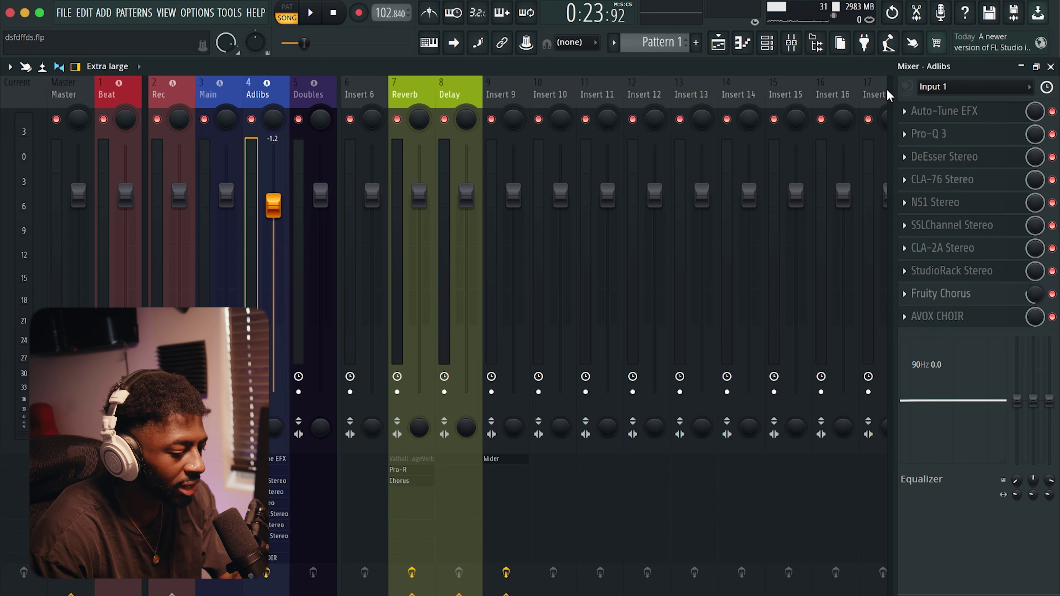
pyautogui.click(794, 41)
pyautogui.click(795, 41)
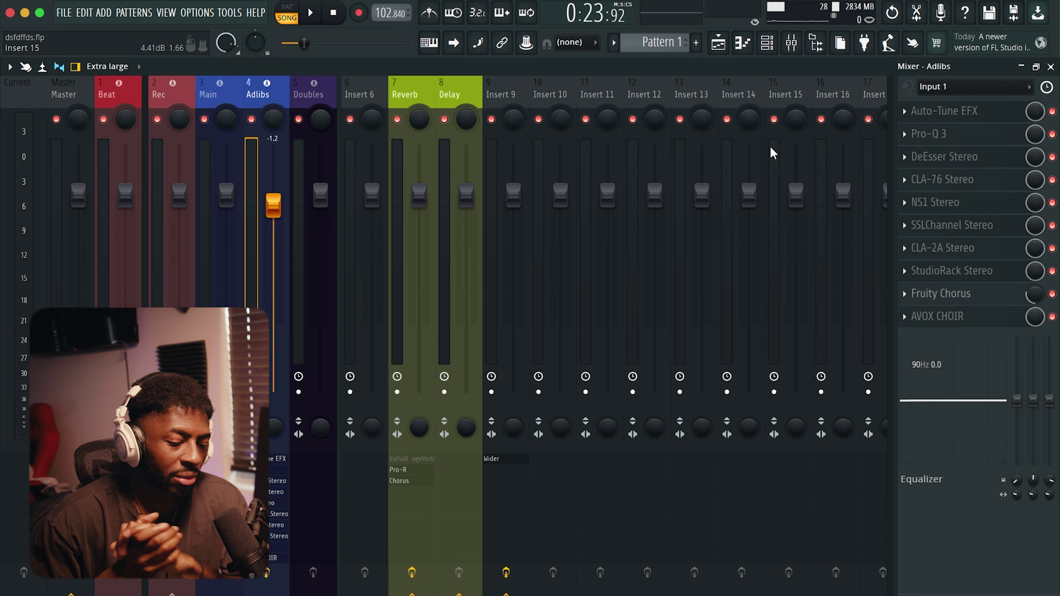